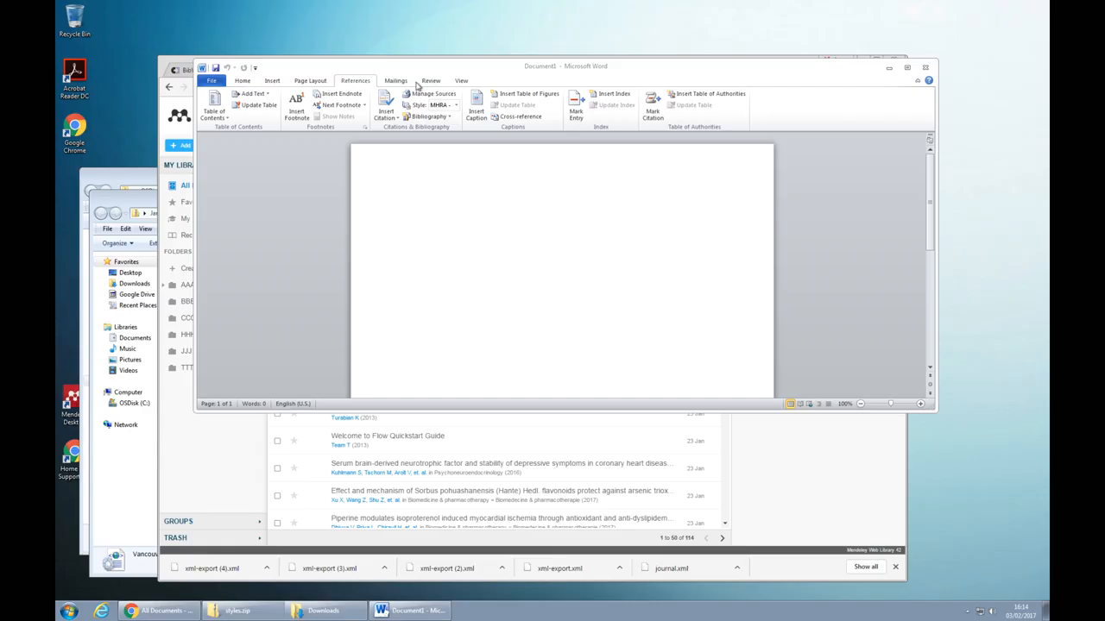
# Step: Write "Cite this" in the blank document
pyautogui.moveTo(446, 73); pyautogui.dragTo(446, 110)
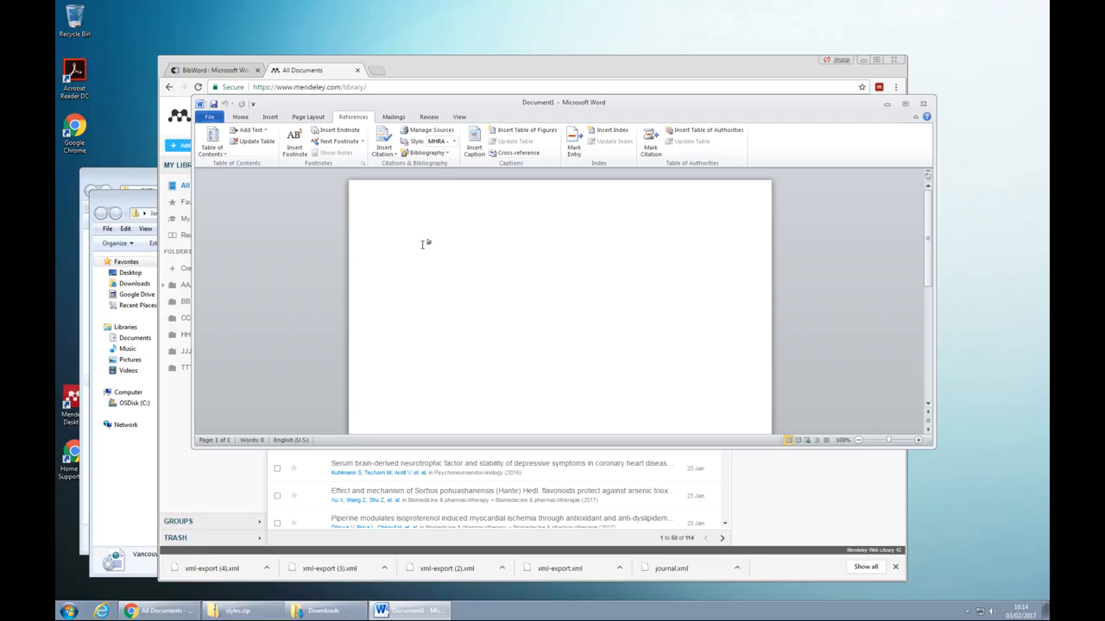
pyautogui.write('ci')
pyautogui.click(383, 145)
pyautogui.click(392, 167)
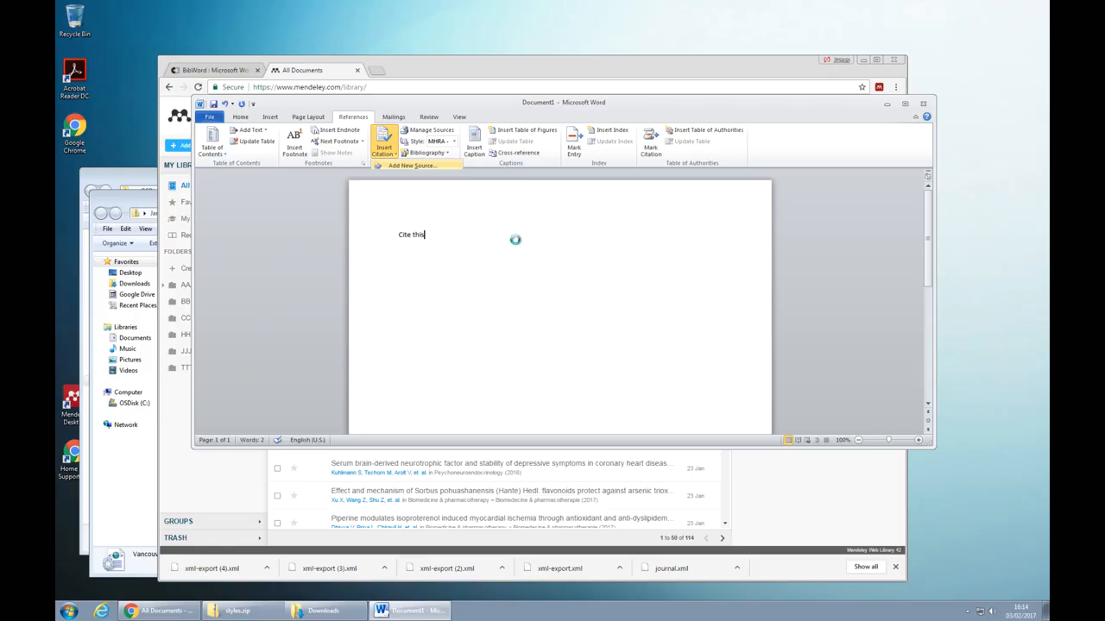
pyautogui.moveTo(656, 224); pyautogui.dragTo(477, 226)
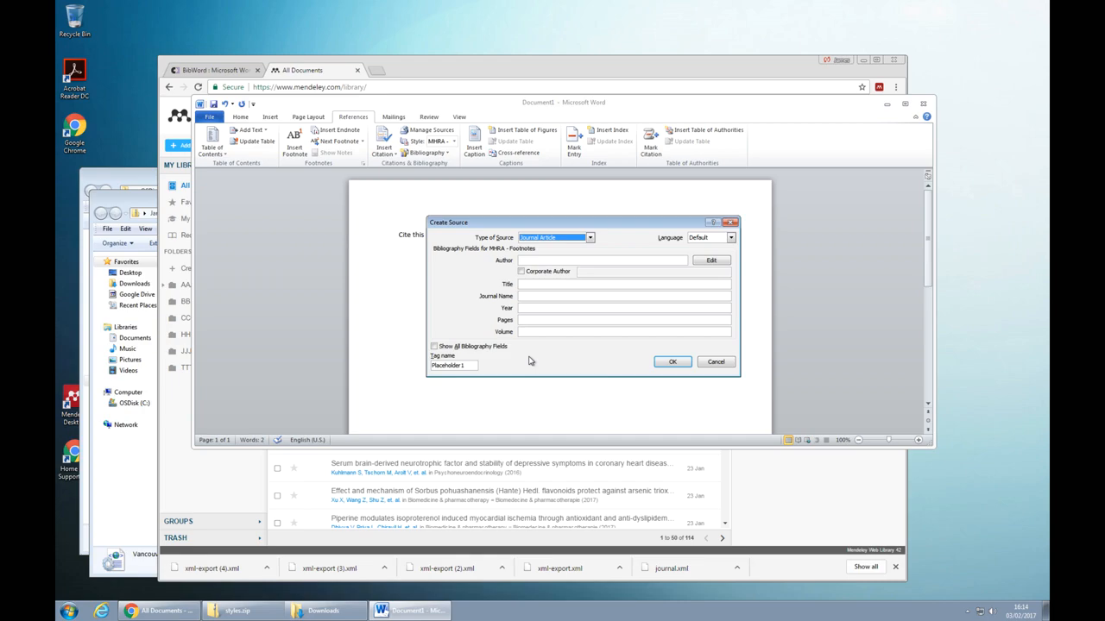
pyautogui.click(701, 366)
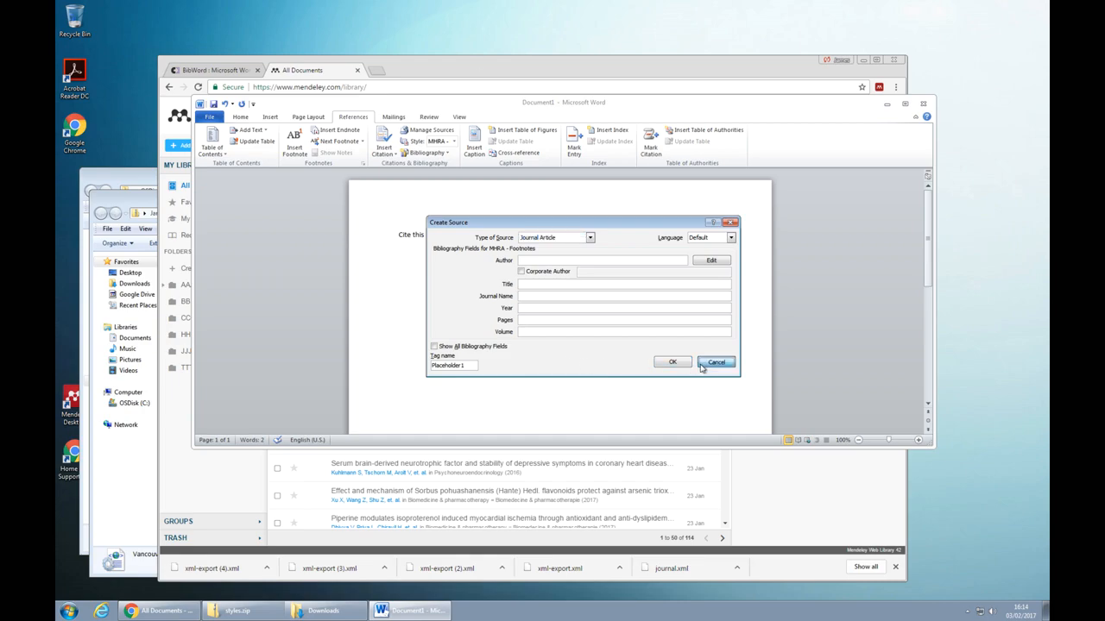
# Step: Arrange the Word document and Mendeley library windows so that both are accessible on the desktop
pyautogui.moveTo(384, 105); pyautogui.dragTo(466, 182)
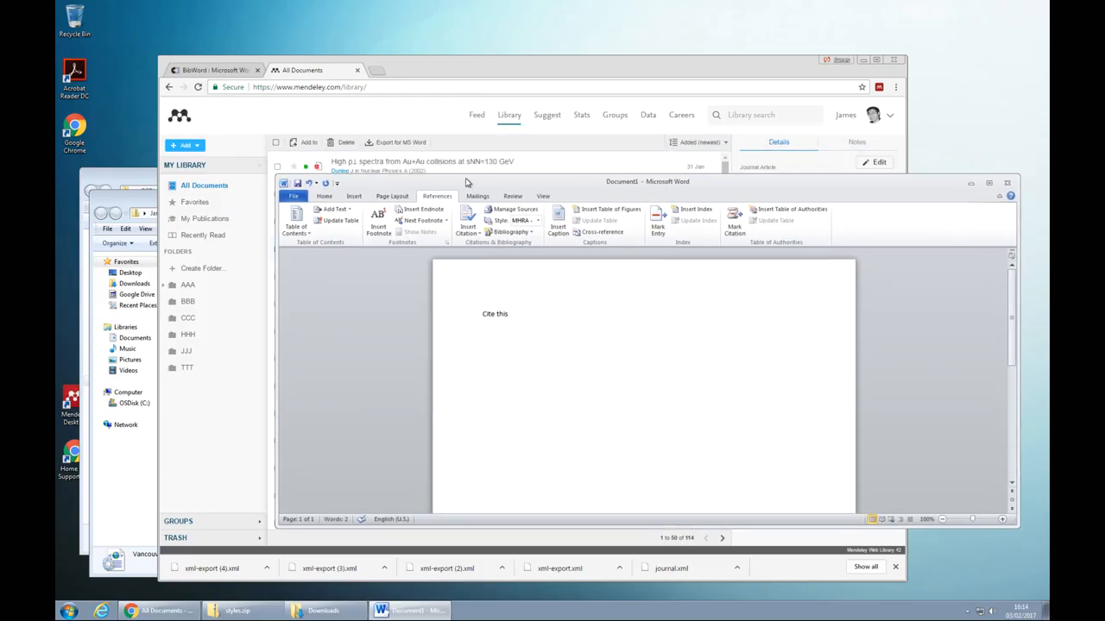
pyautogui.click(401, 61)
pyautogui.moveTo(401, 60); pyautogui.dragTo(335, 28)
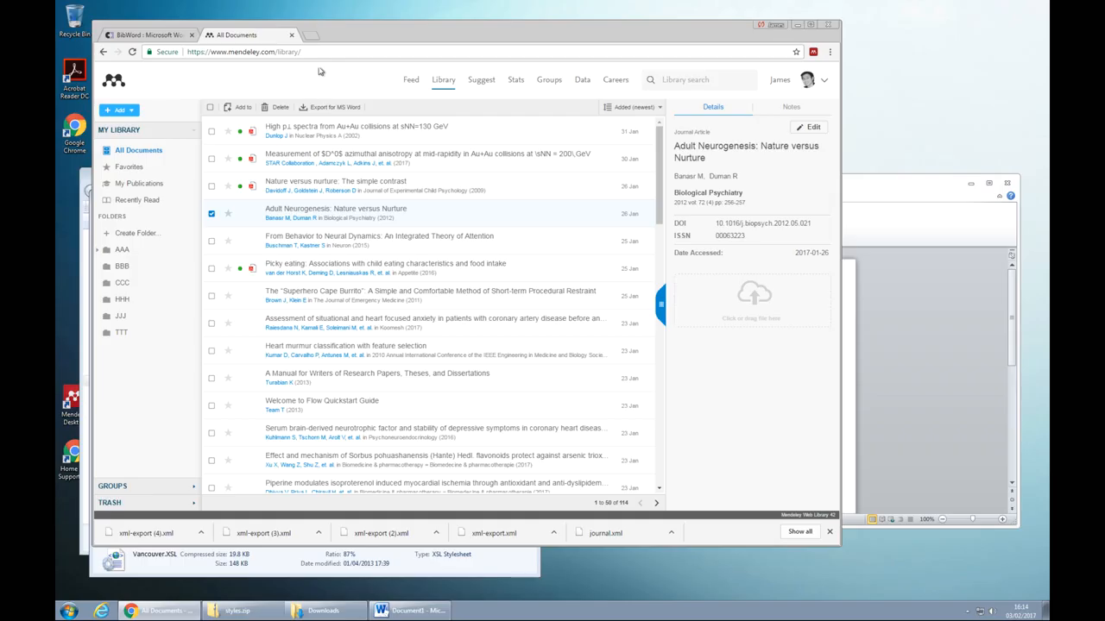
pyautogui.moveTo(335, 39); pyautogui.dragTo(335, 44)
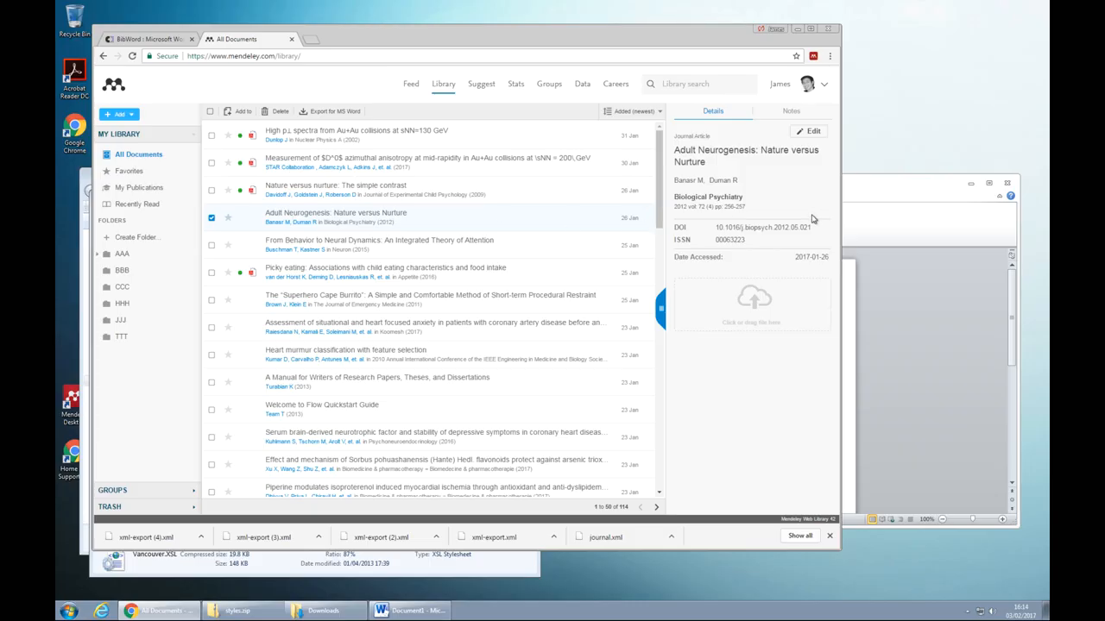
pyautogui.click(848, 200)
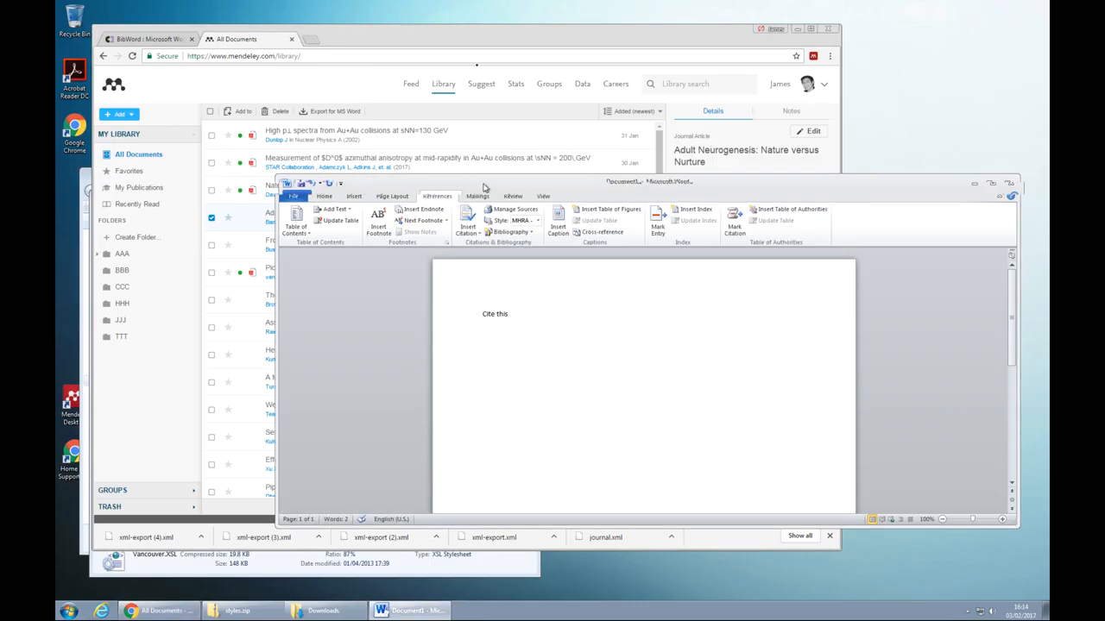
pyautogui.moveTo(482, 186); pyautogui.dragTo(494, 187)
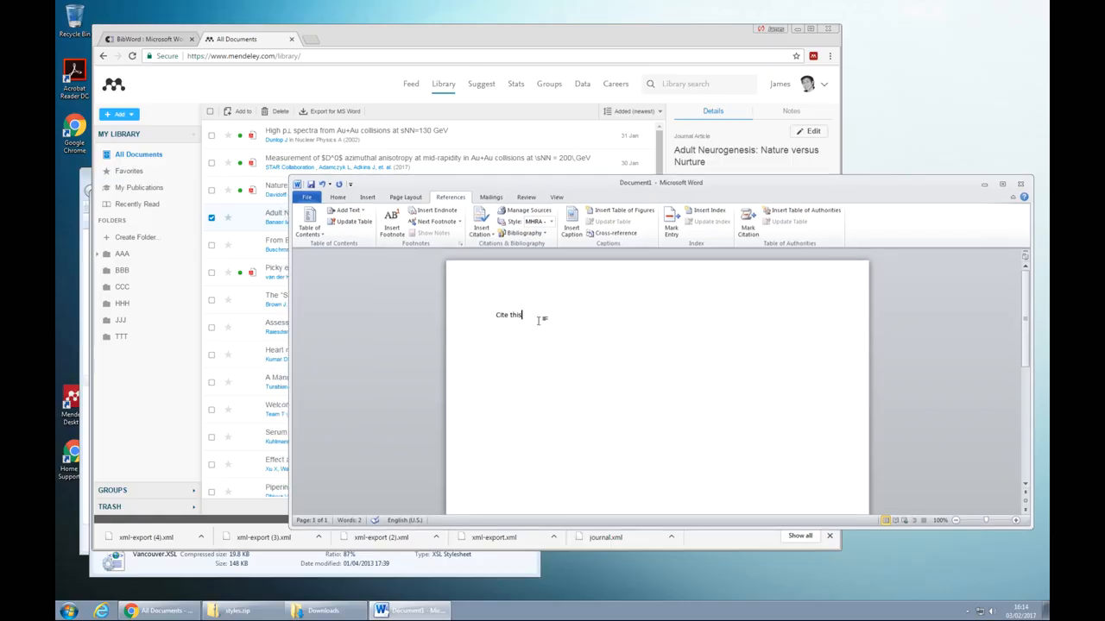
# Step: In the Mendeley library, add the top three articles and "Picky eating" to the selected "Adult Neurogenesis" article and export all five for MS Word
pyautogui.click(218, 136)
pyautogui.click(212, 164)
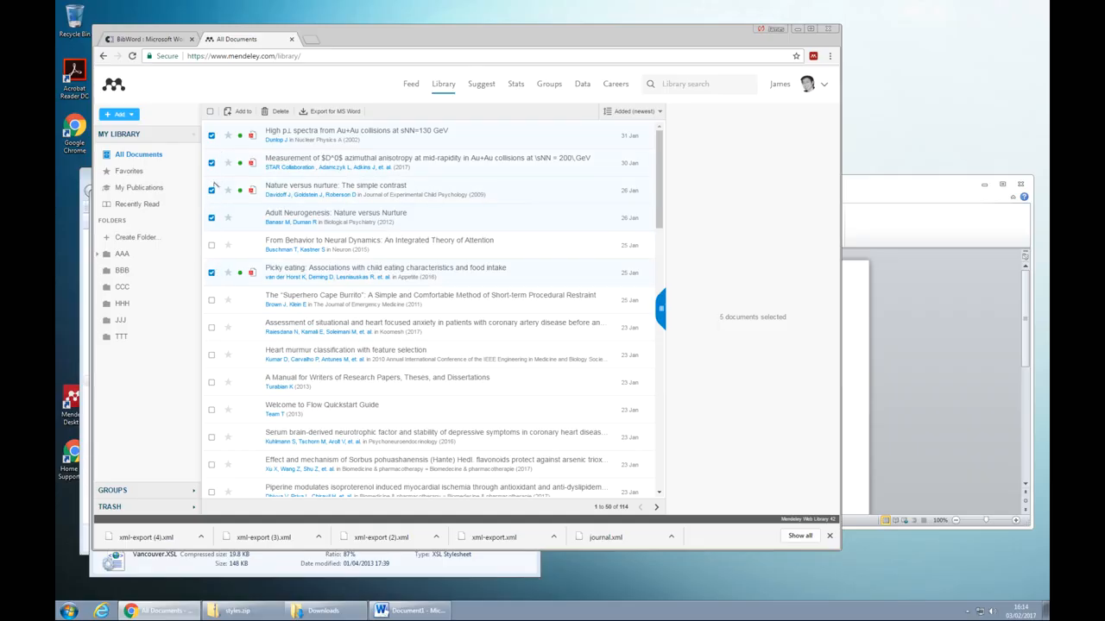
pyautogui.click(343, 115)
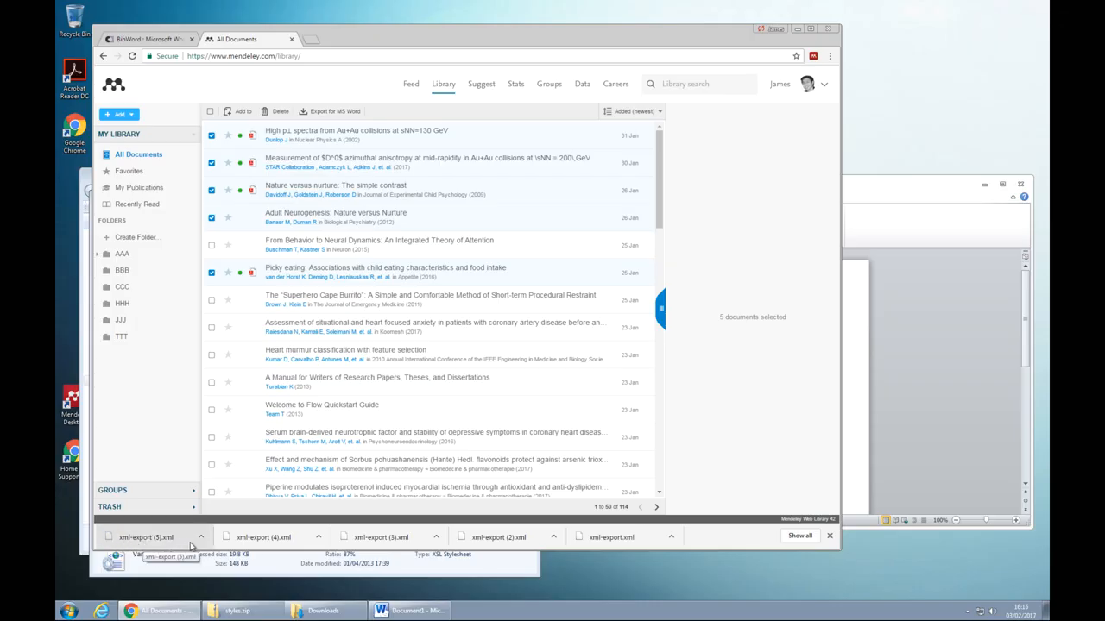
# Step: In Word, load xml-export (5).xml from the Downloads folder as the source list in the Source Manager
pyautogui.click(852, 345)
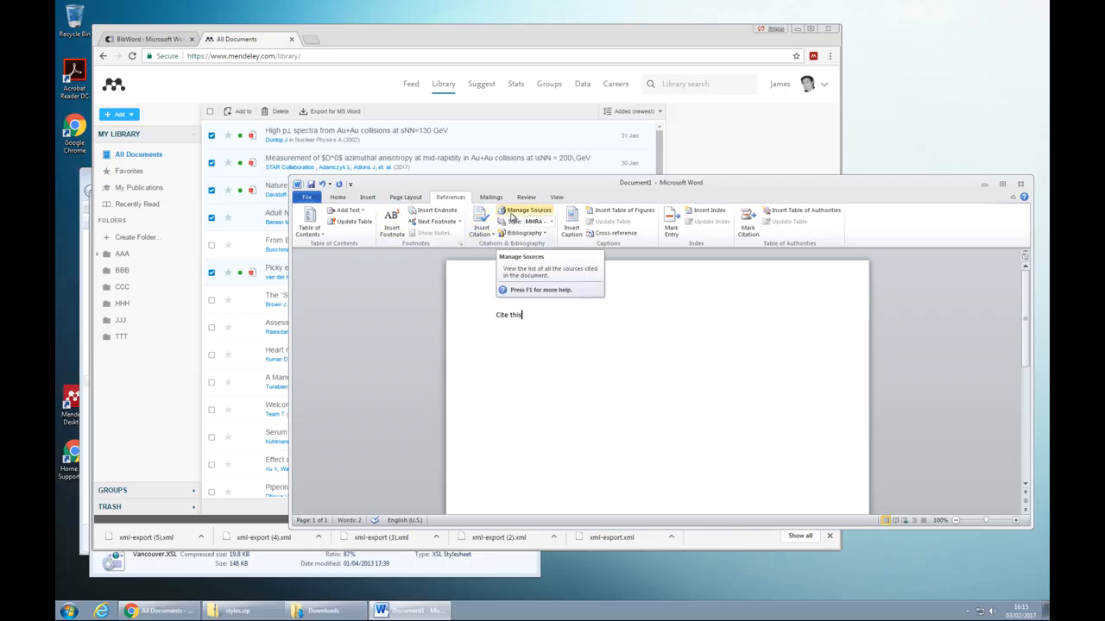
pyautogui.moveTo(565, 188); pyautogui.dragTo(531, 186)
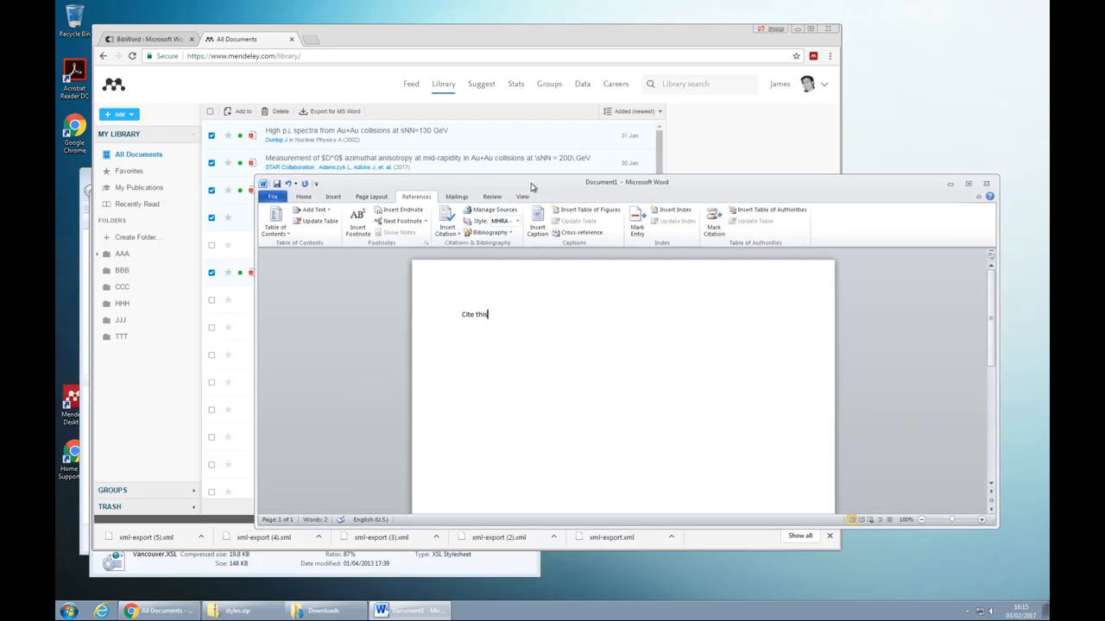
pyautogui.click(494, 211)
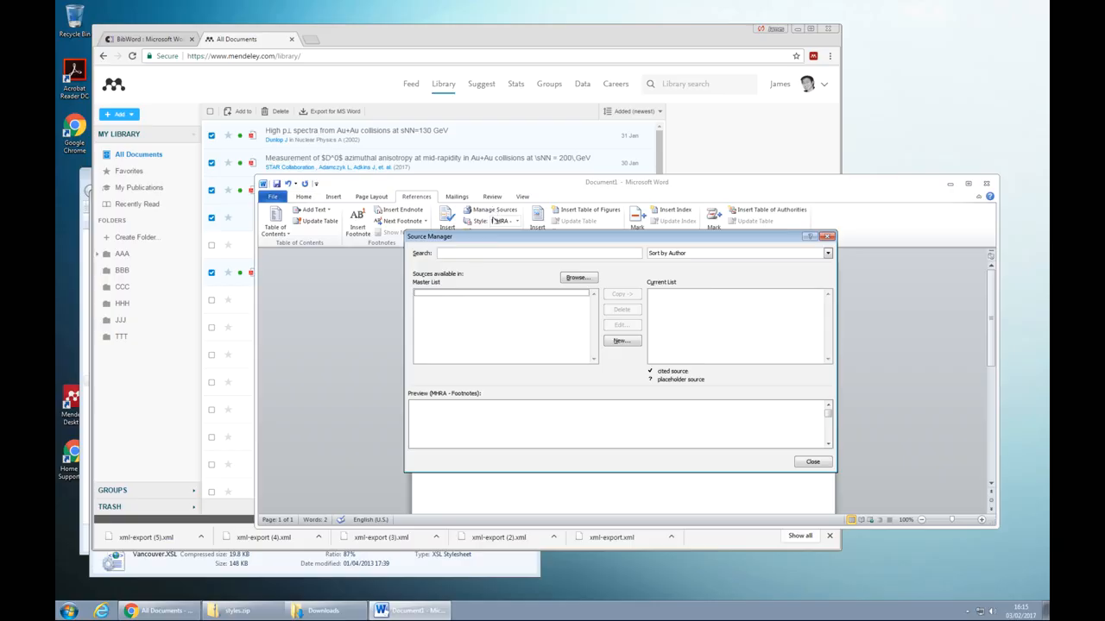
pyautogui.click(572, 277)
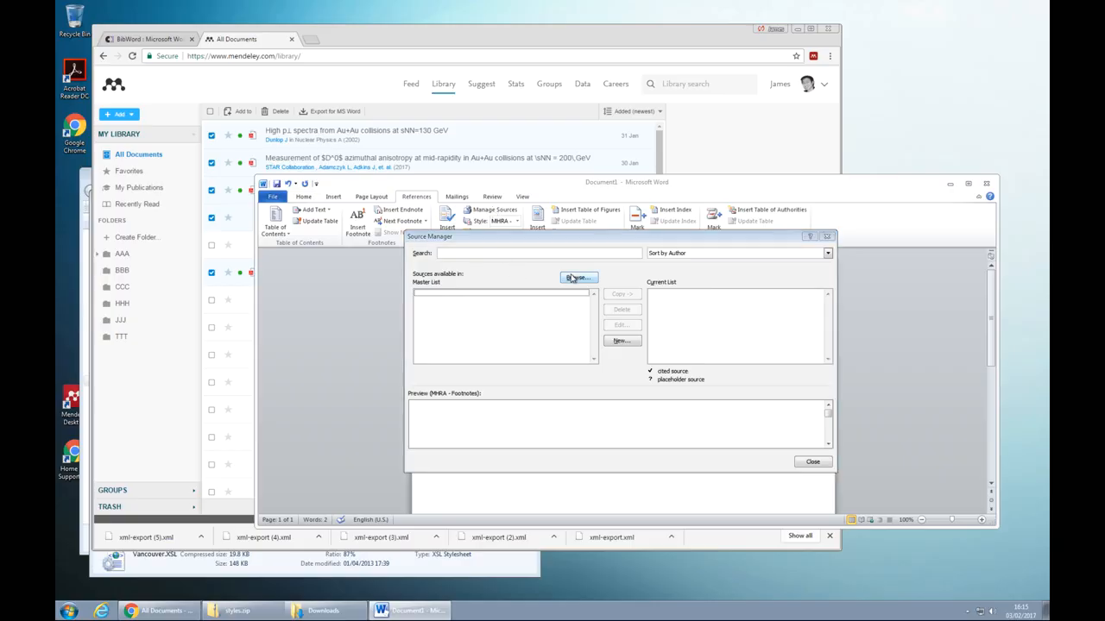
pyautogui.moveTo(564, 249); pyautogui.dragTo(524, 295)
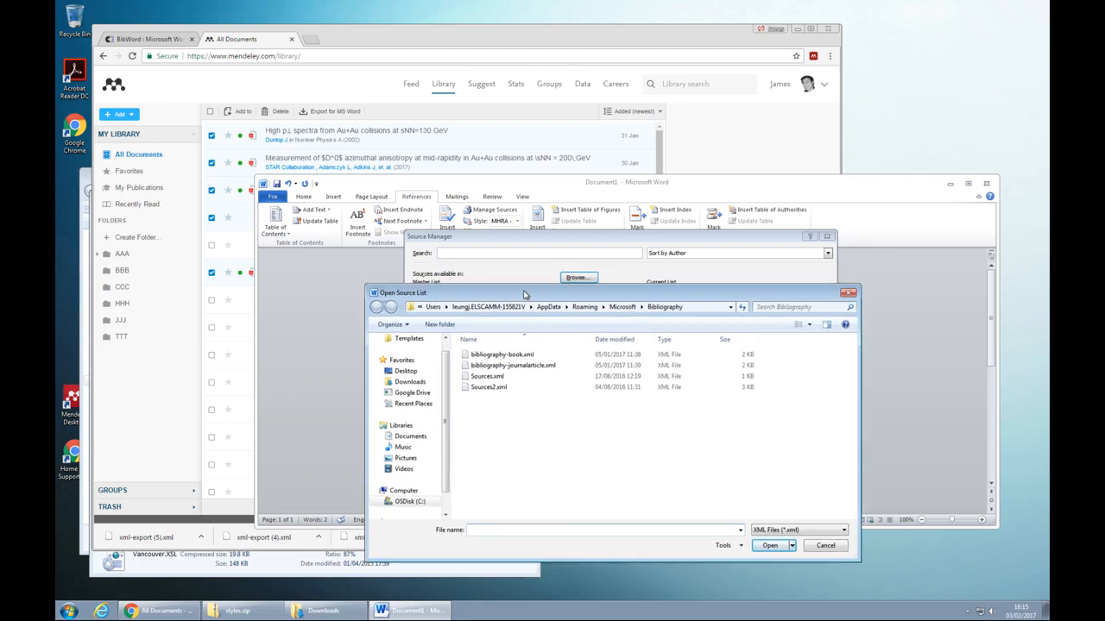
pyautogui.click(409, 381)
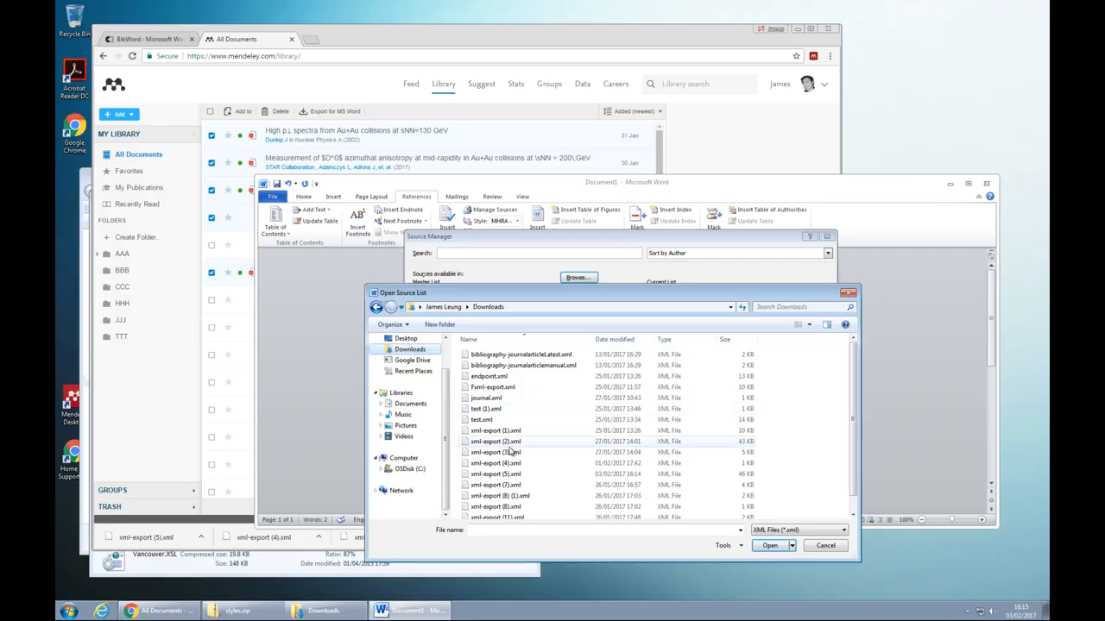
pyautogui.click(477, 475)
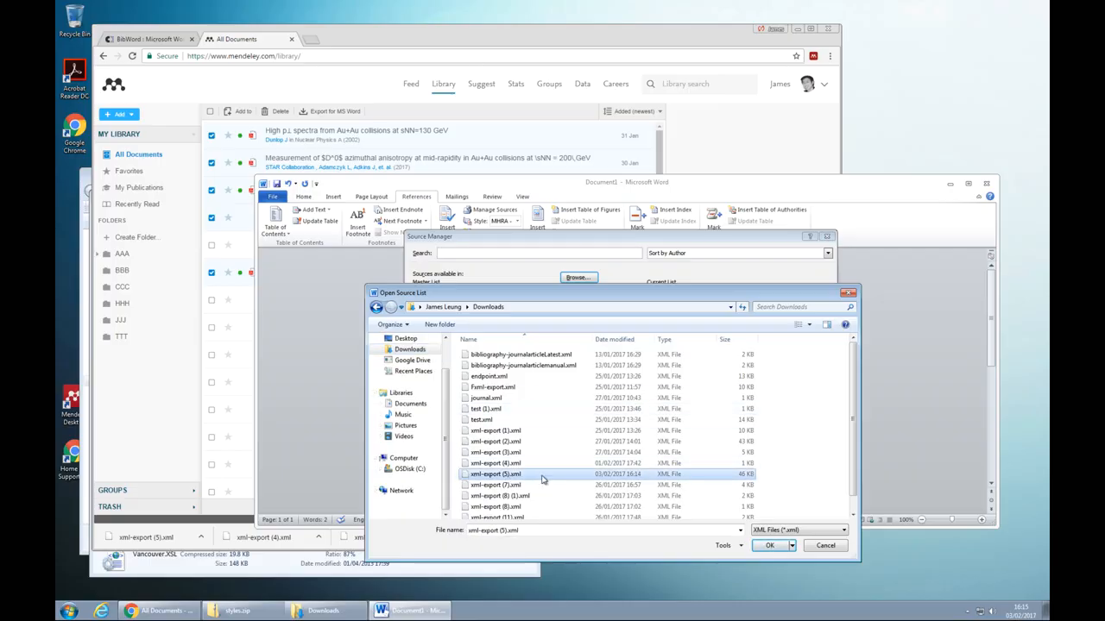
pyautogui.click(763, 545)
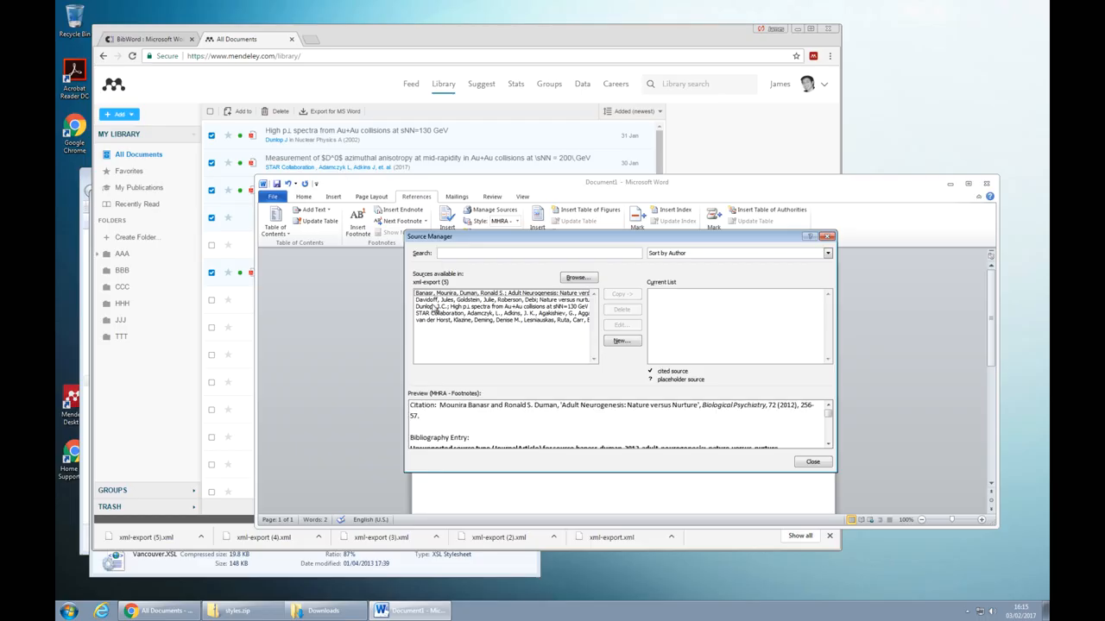
# Step: Copy all five imported sources into the document's current source list
pyautogui.click(434, 299)
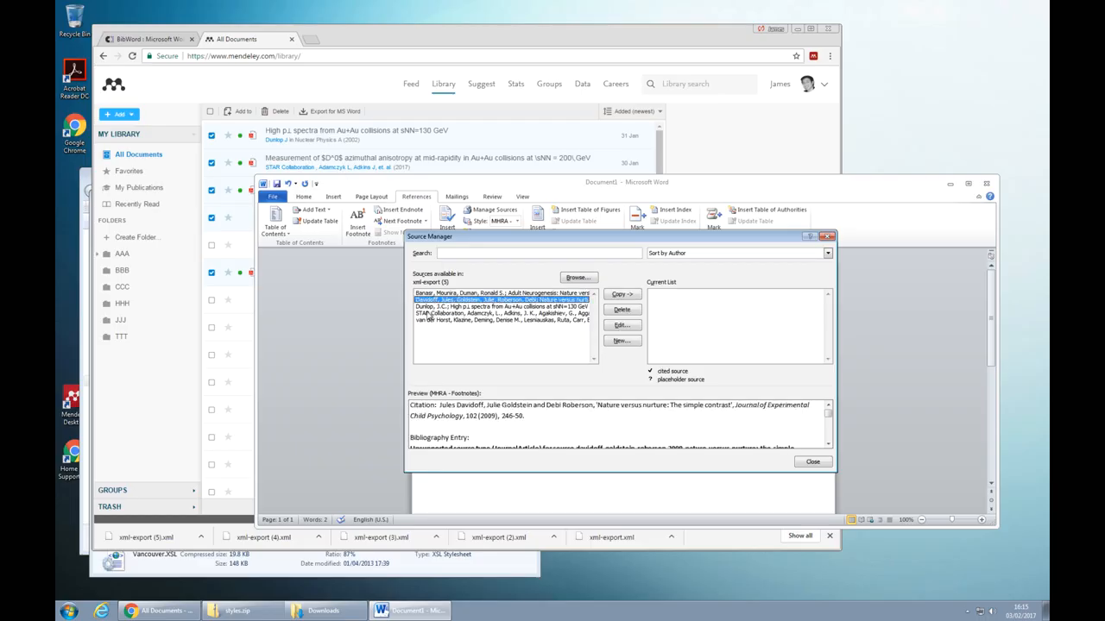
pyautogui.press('Up')
pyautogui.hotkey('shift', 'Down')
pyautogui.hotkey('shift', 'Down')
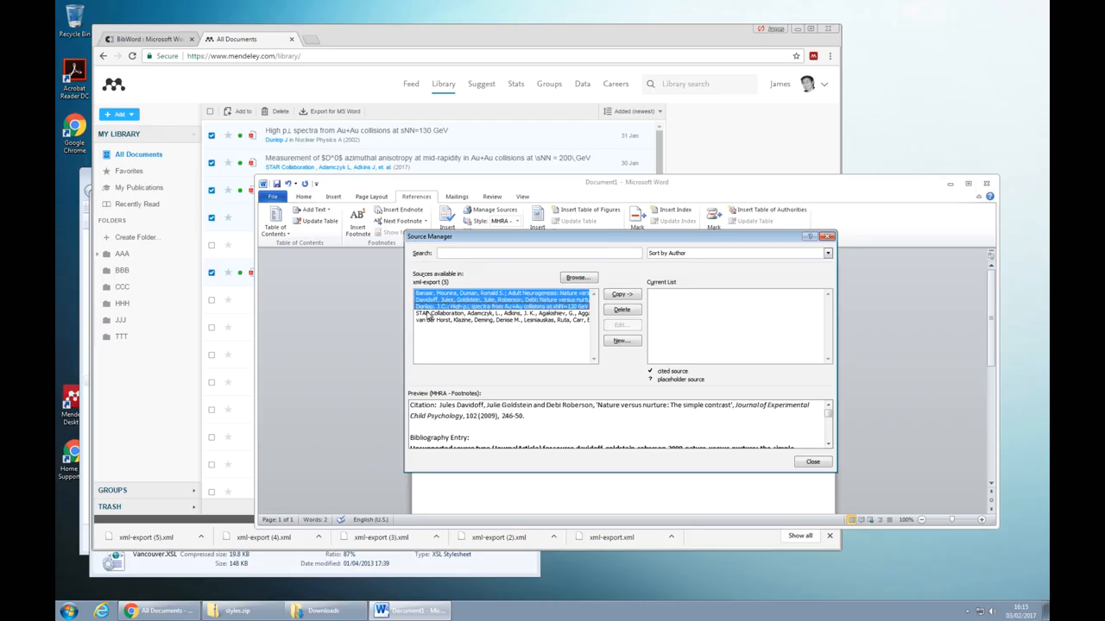
pyautogui.hotkey('shift', 'Down')
pyautogui.hotkey('shift', 'Down')
pyautogui.click(636, 299)
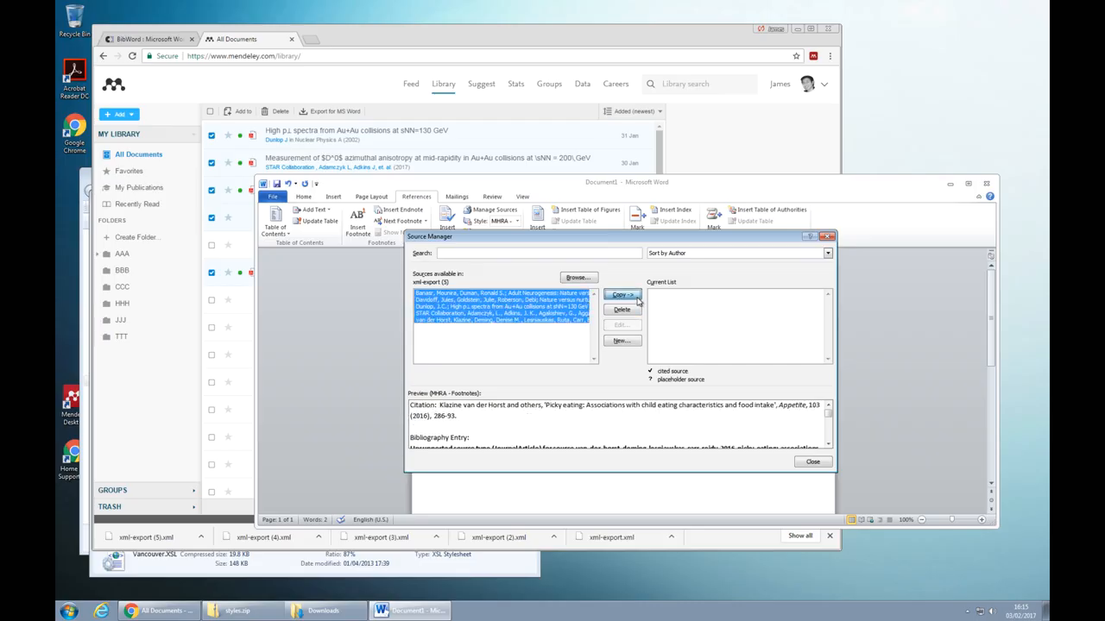
# Step: Compare the copied sources with the imported list and examine the STAR Collaboration article's details in the Mendeley library
pyautogui.click(680, 322)
pyautogui.click(678, 316)
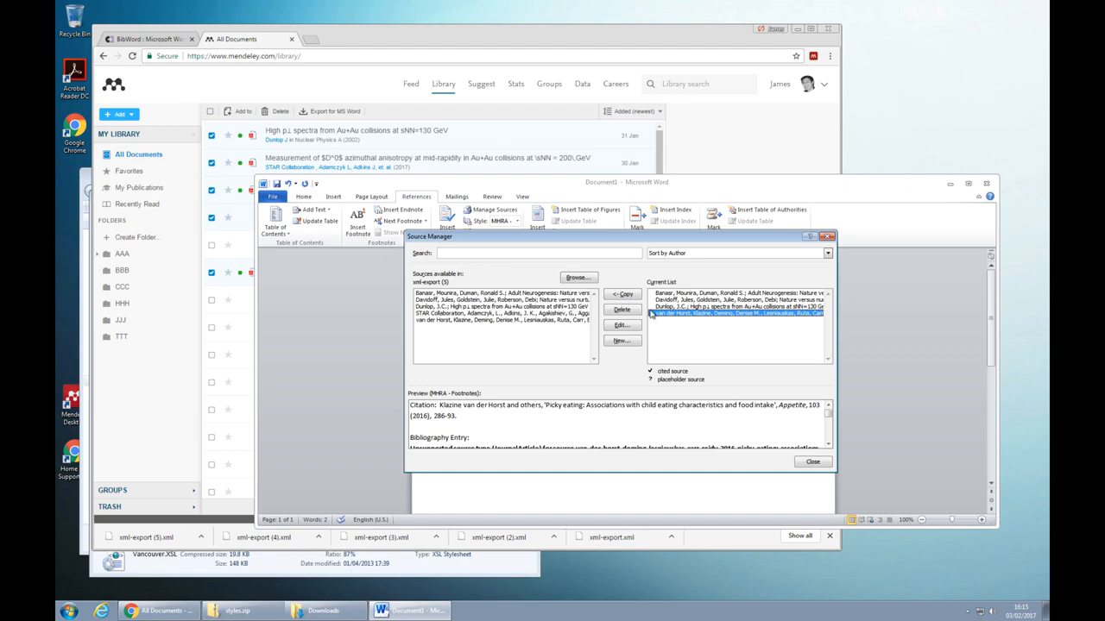
pyautogui.click(542, 315)
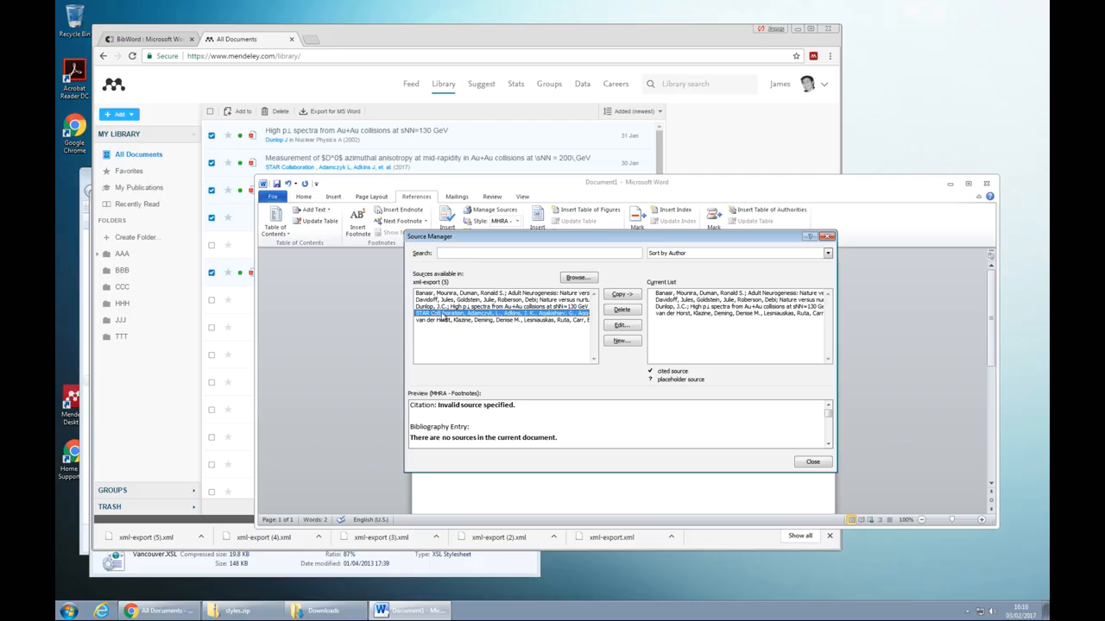
pyautogui.click(459, 49)
pyautogui.click(459, 162)
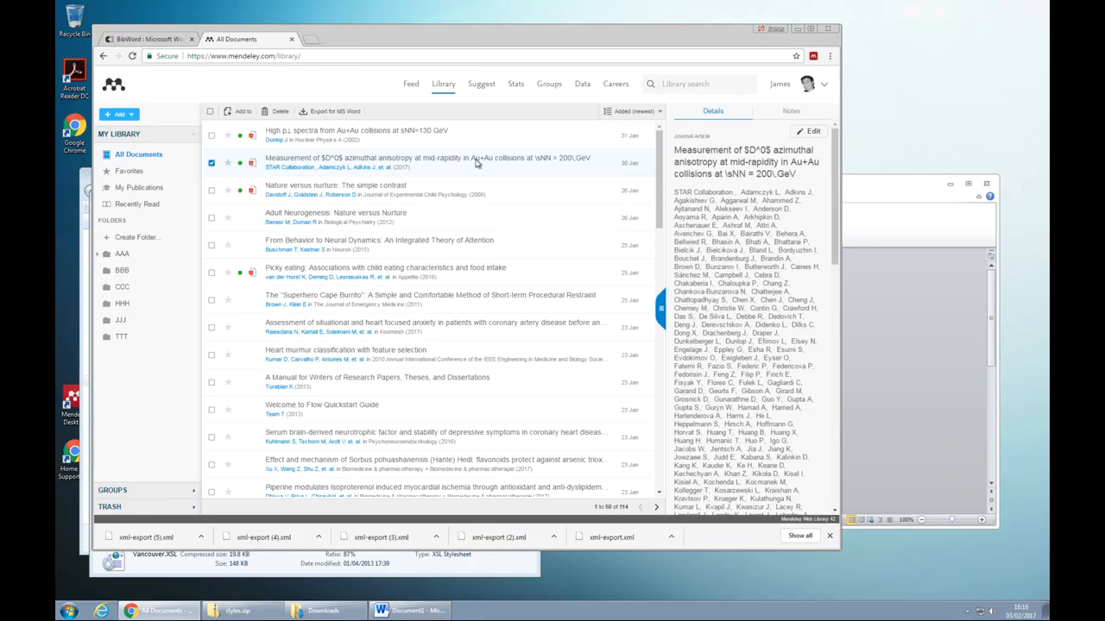
pyautogui.scroll(-10, 715, 219)
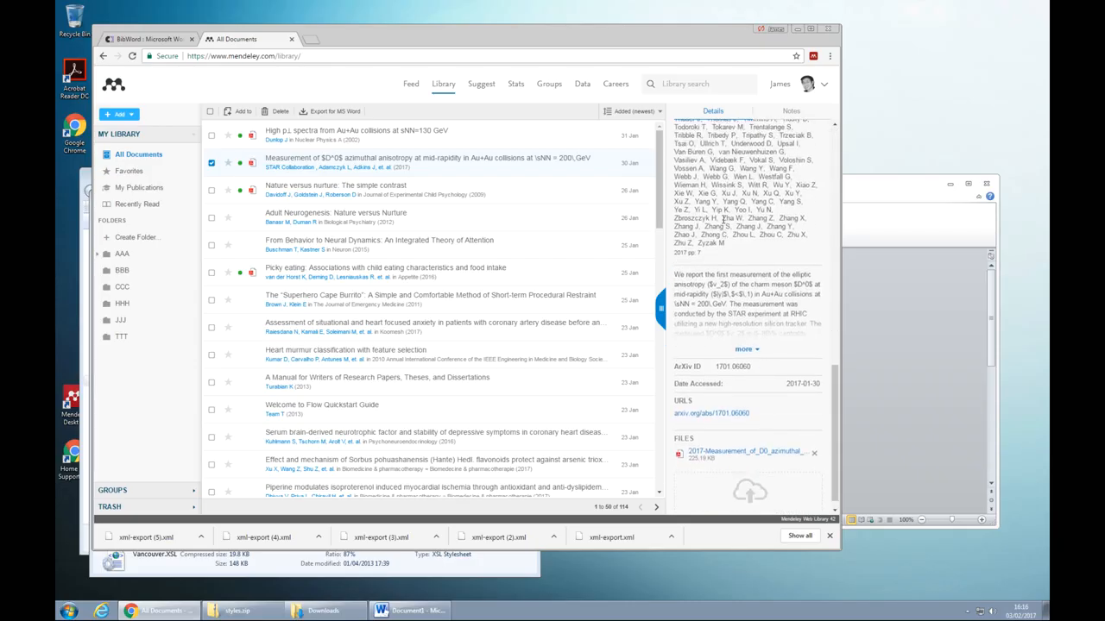
pyautogui.scroll(10, 721, 219)
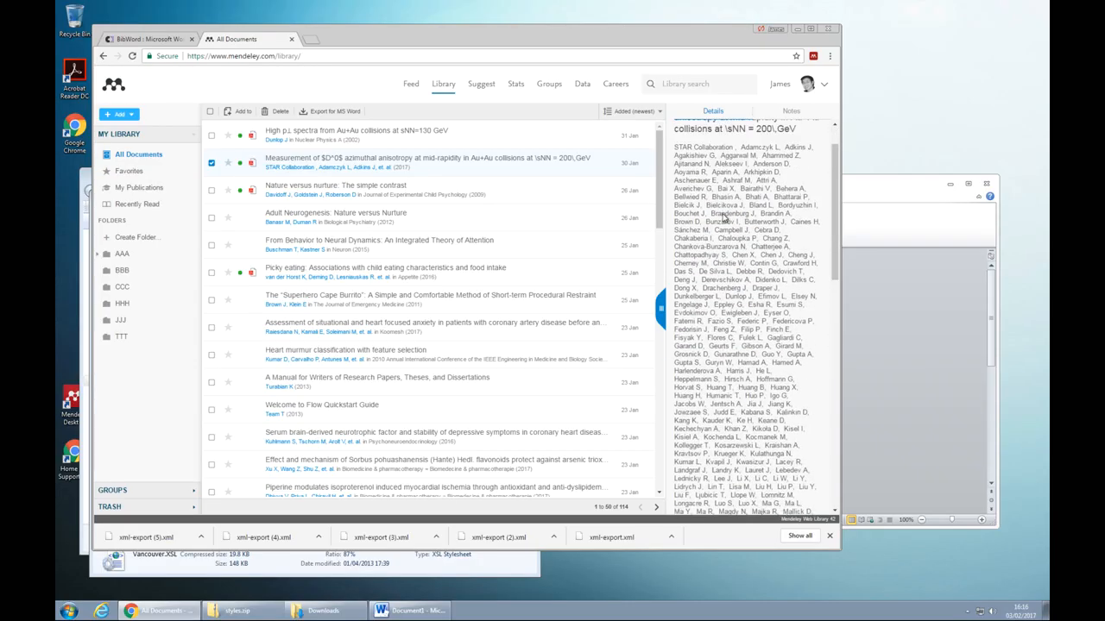
pyautogui.click(849, 197)
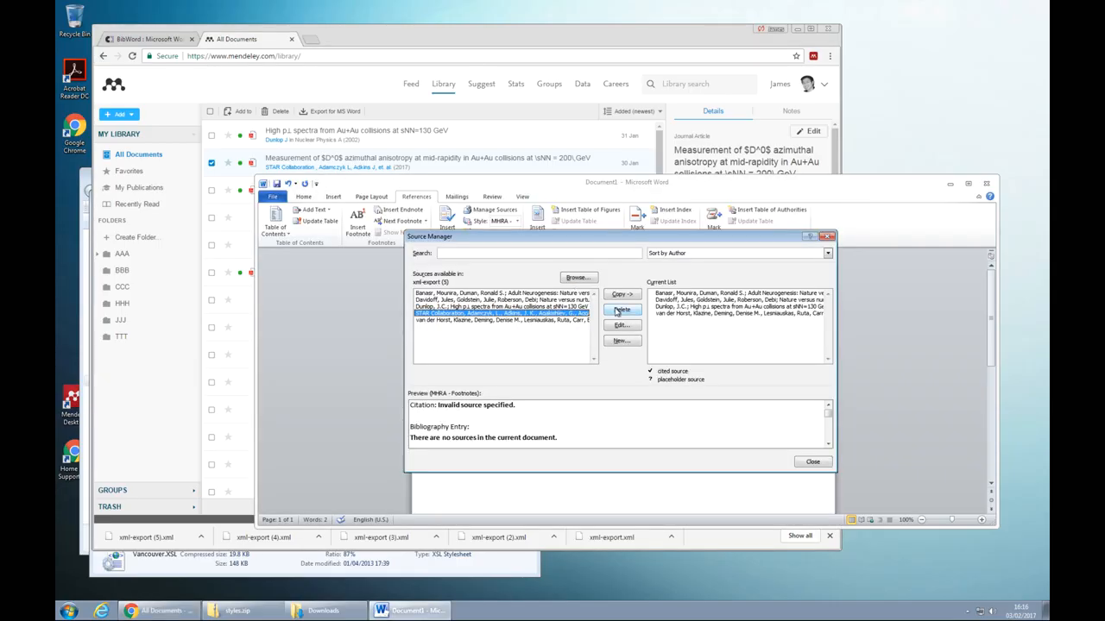
# Step: Review the citation previews of the sources in the current list and close the Source Manager
pyautogui.click(663, 300)
pyautogui.press('Down')
pyautogui.press('Down')
pyautogui.press('Up')
pyautogui.press('Up')
pyautogui.press('Up')
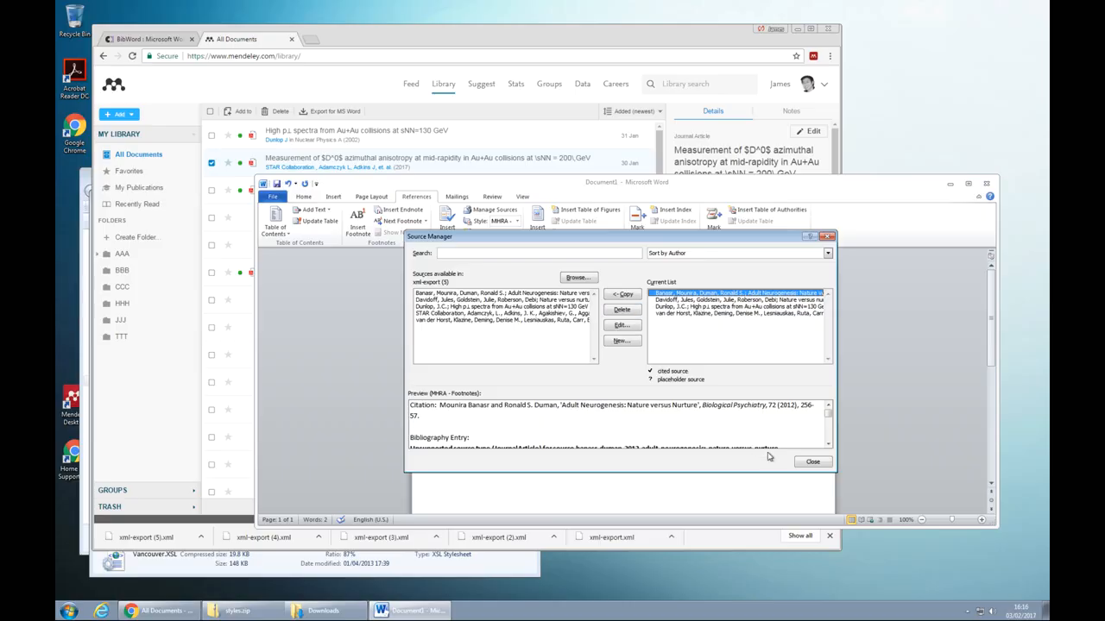
pyautogui.click(803, 464)
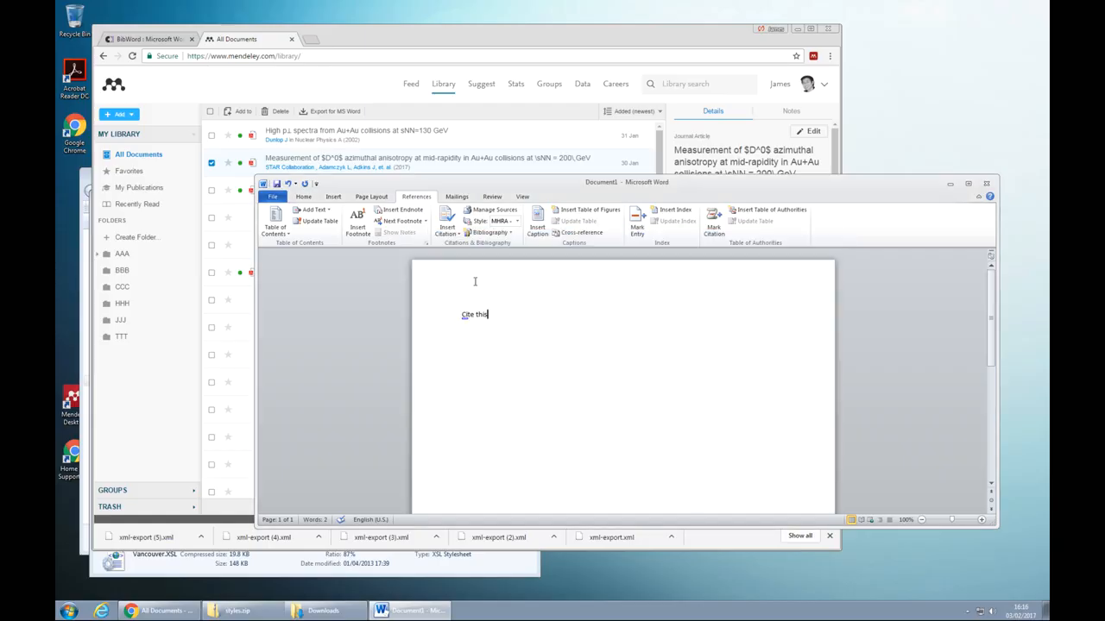
# Step: Set the document's citation style to Harvard - Leeds
pyautogui.click(501, 220)
pyautogui.click(516, 222)
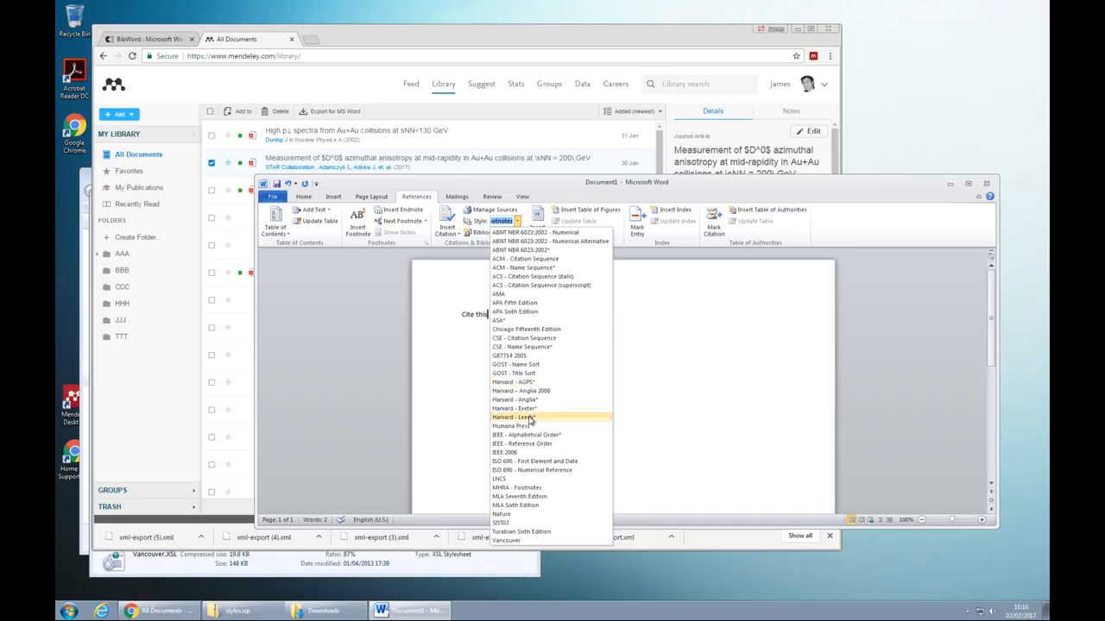
pyautogui.click(530, 418)
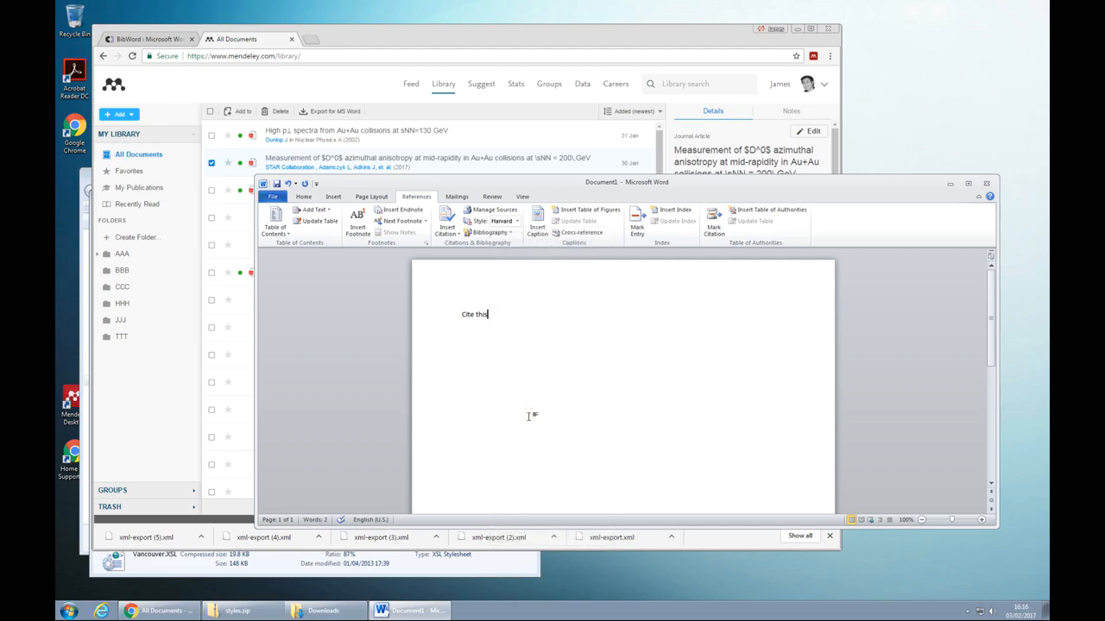
# Step: Insert a citation of the 2012 article "Adult Neurogenesis: Nature versus Nurture" after "Cite this" and select it
pyautogui.click(447, 226)
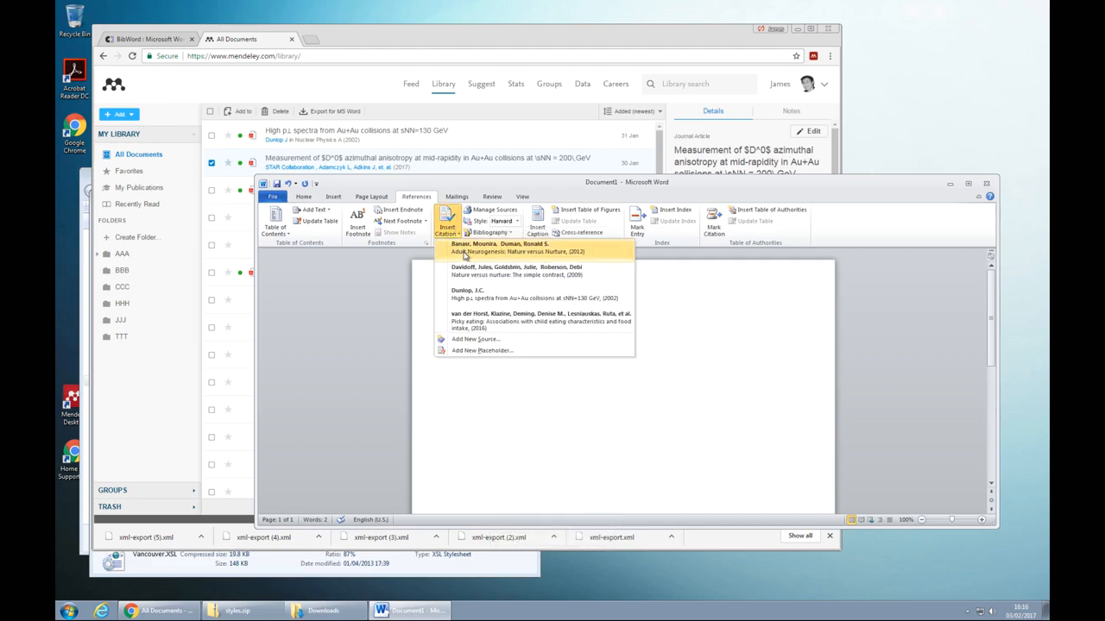
pyautogui.click(465, 252)
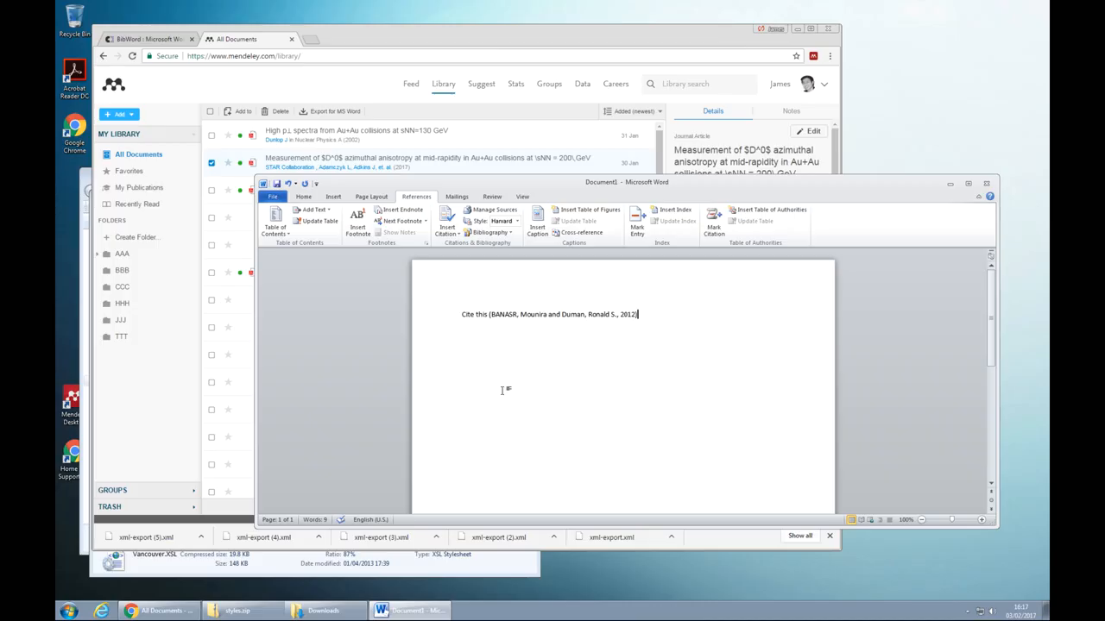
pyautogui.click(485, 314)
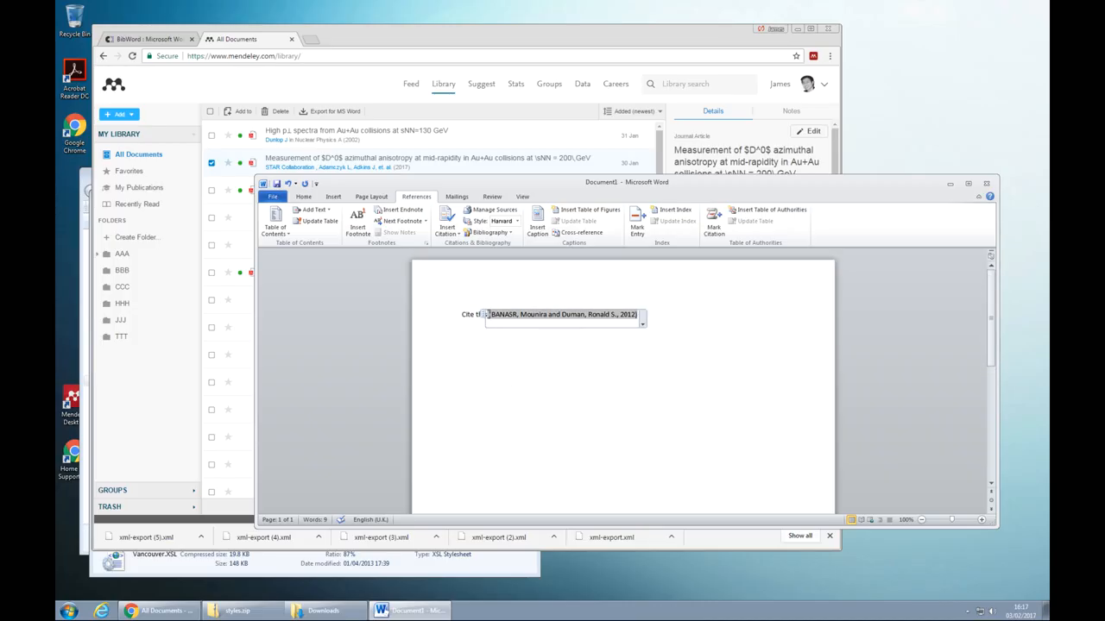
# Step: Add a citation of the 2002 article "High p⊥ spectra from Au+Au collisions at sNN=130 GeV" to the existing citation
pyautogui.click(446, 226)
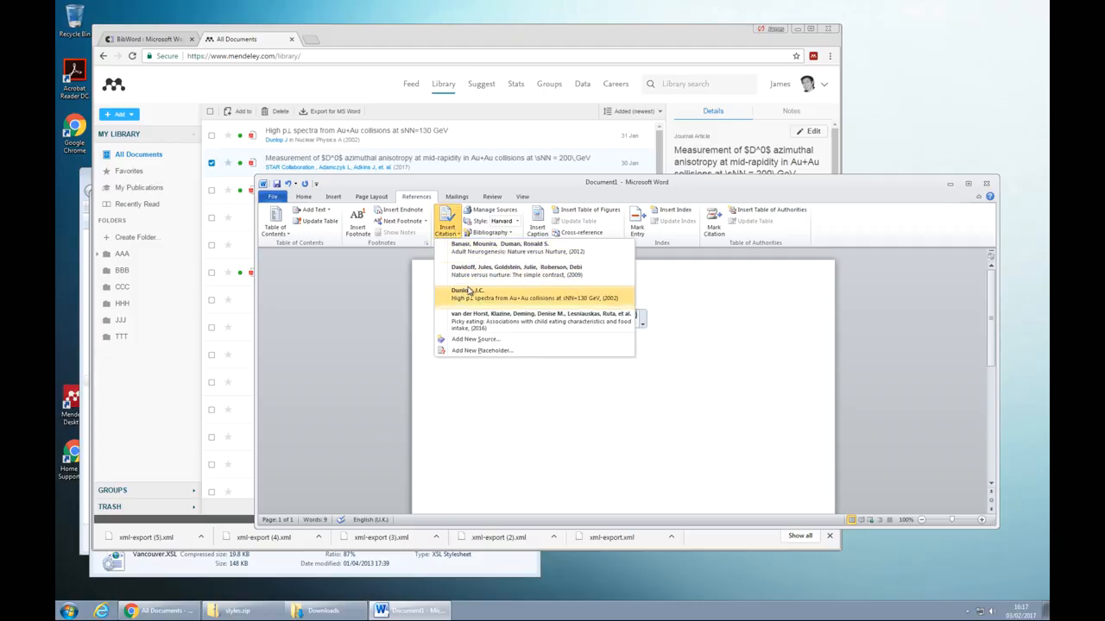
pyautogui.click(469, 298)
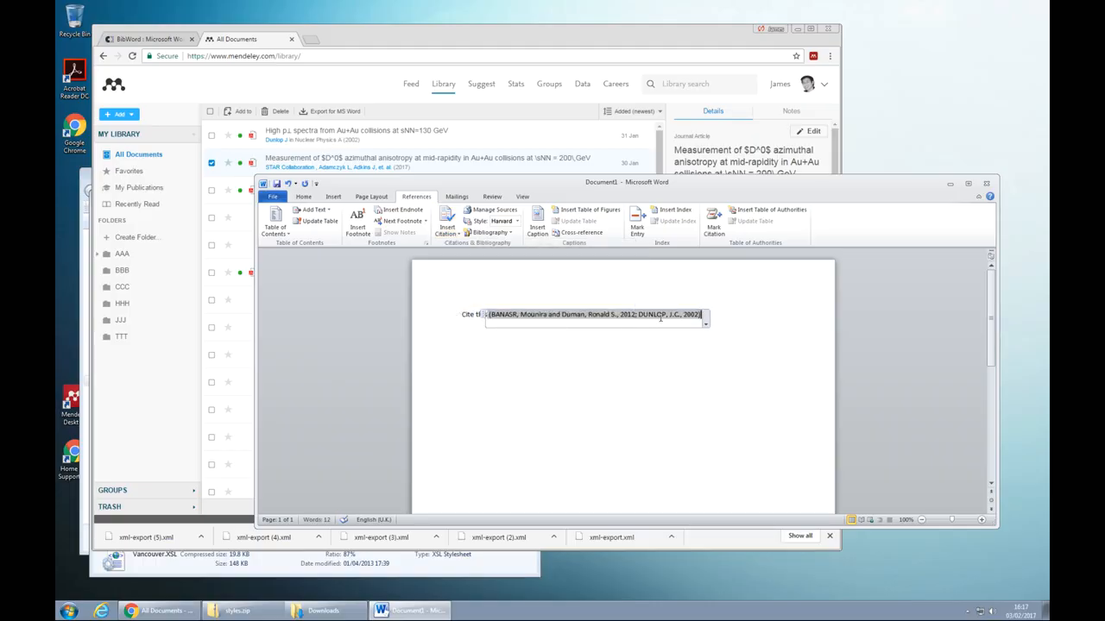
pyautogui.click(730, 317)
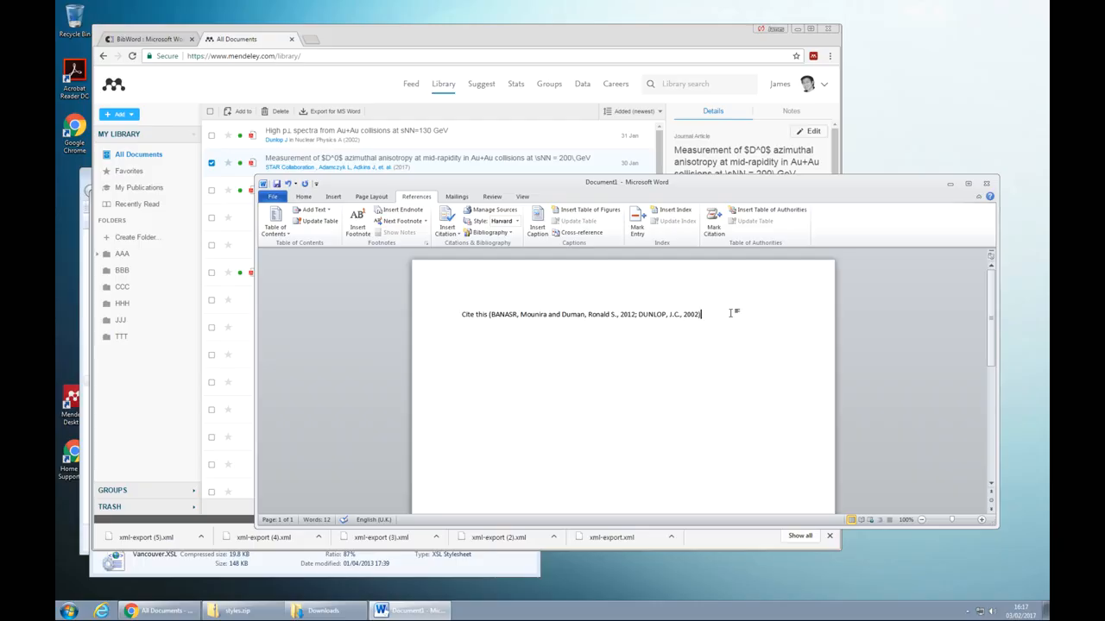
# Step: Try the IEEE - Alphabetical Order citation style, and set the document's style to IEEE 2006
pyautogui.click(515, 223)
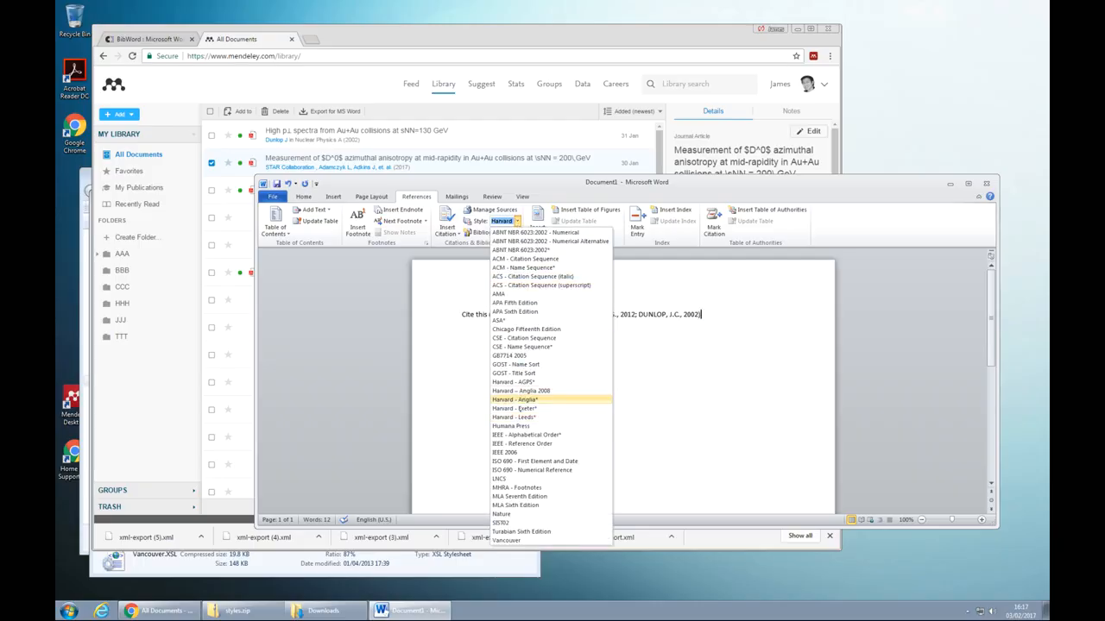
pyautogui.click(522, 435)
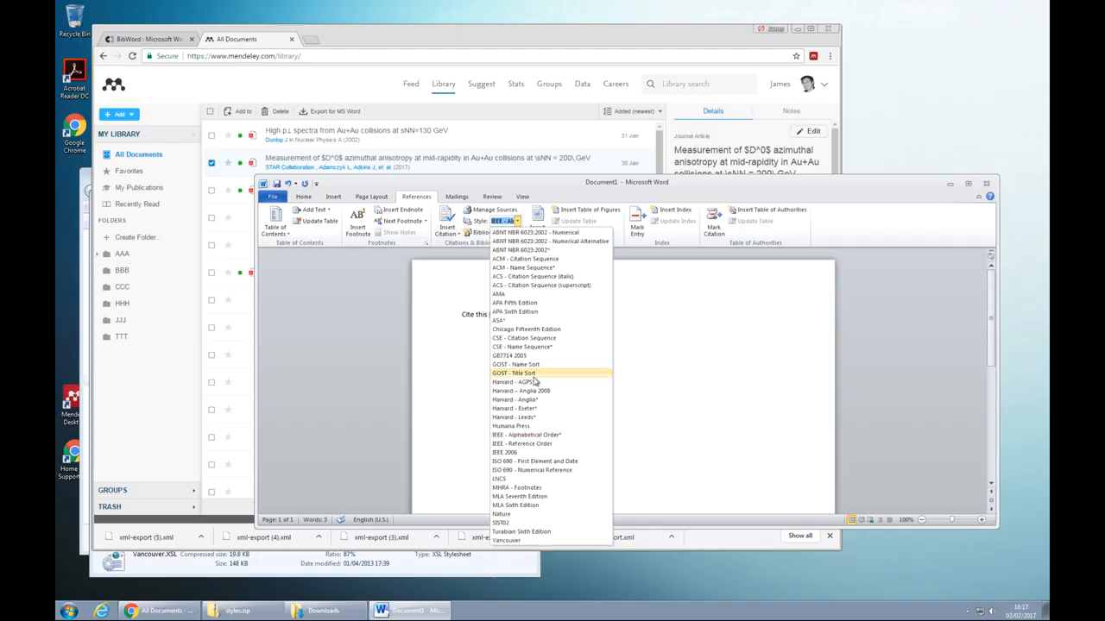
pyautogui.click(534, 452)
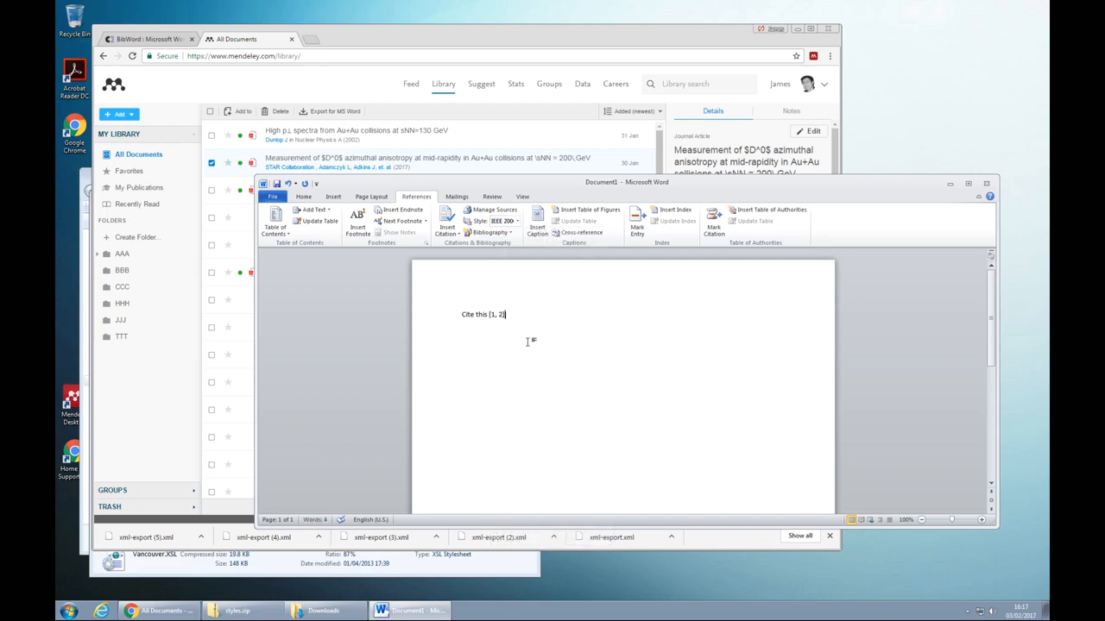
# Step: Insert a built-in Works Cited bibliography below the "Cite this" line
pyautogui.click(509, 233)
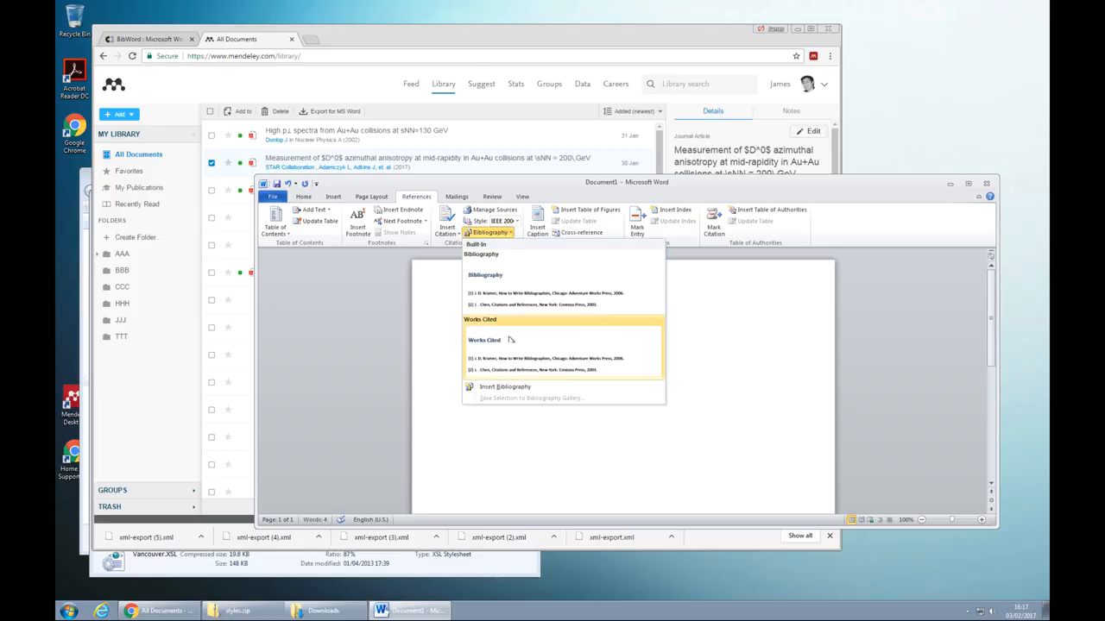
pyautogui.click(497, 361)
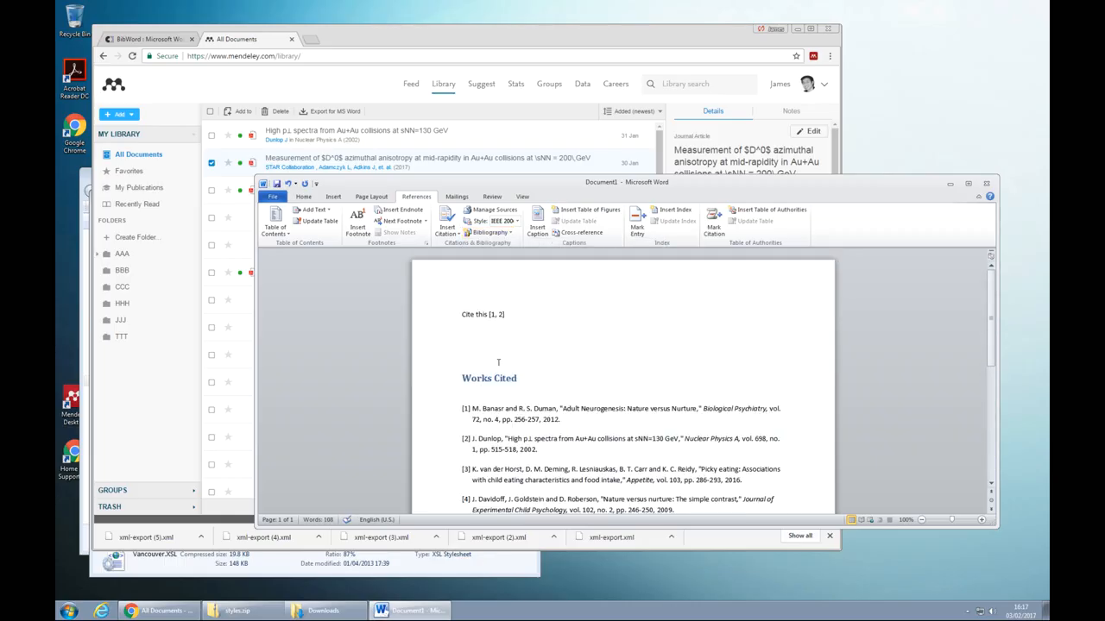
# Step: Enter the trial text "asdf" in the Works Cited heading and remove it
pyautogui.click(502, 375)
pyautogui.write('asdf')
pyautogui.press('BackSpace')
pyautogui.press('BackSpace')
pyautogui.press('BackSpace')
pyautogui.press('BackSpace')
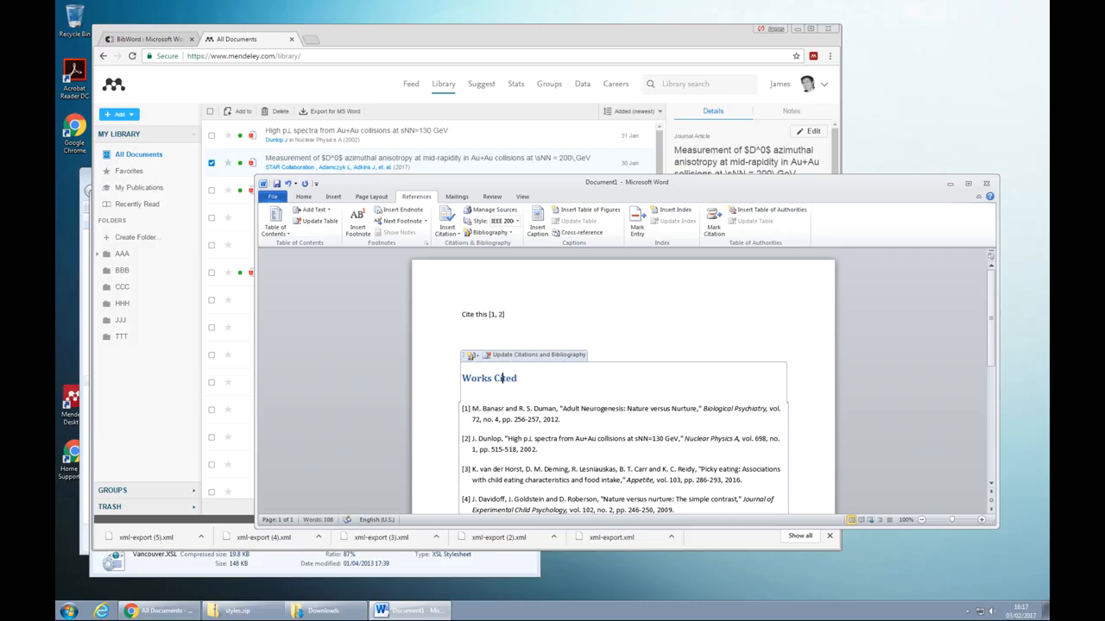
# Step: Examine the reference entries in the Works Cited list and select the third one, "Picky eating"
pyautogui.click(529, 414)
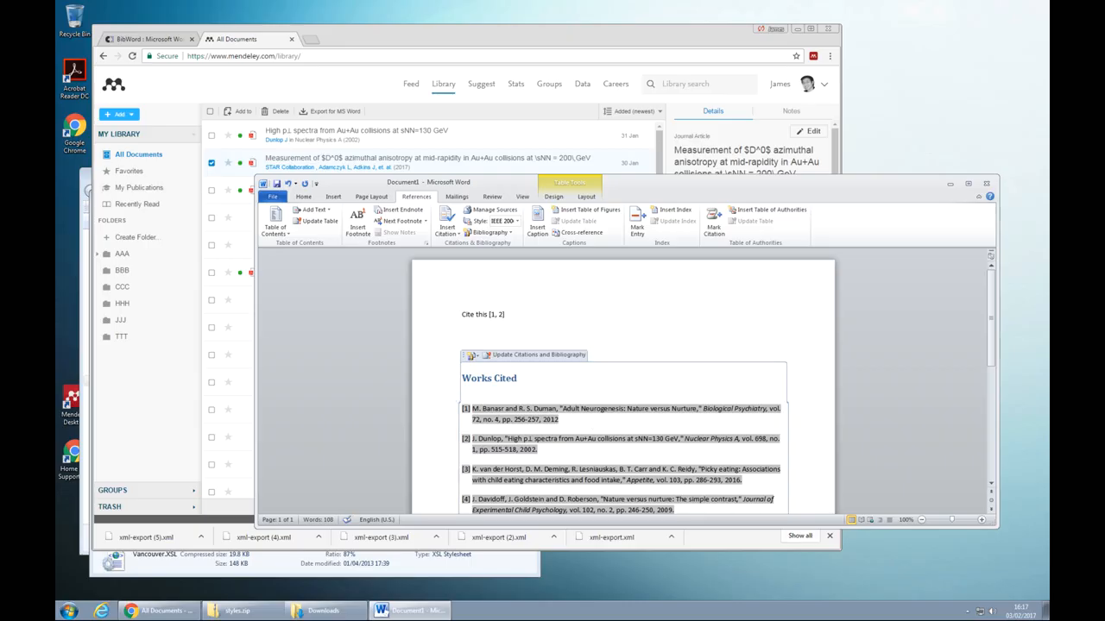
pyautogui.scroll(-3, 592, 342)
pyautogui.scroll(-1, 592, 342)
pyautogui.scroll(3, 592, 342)
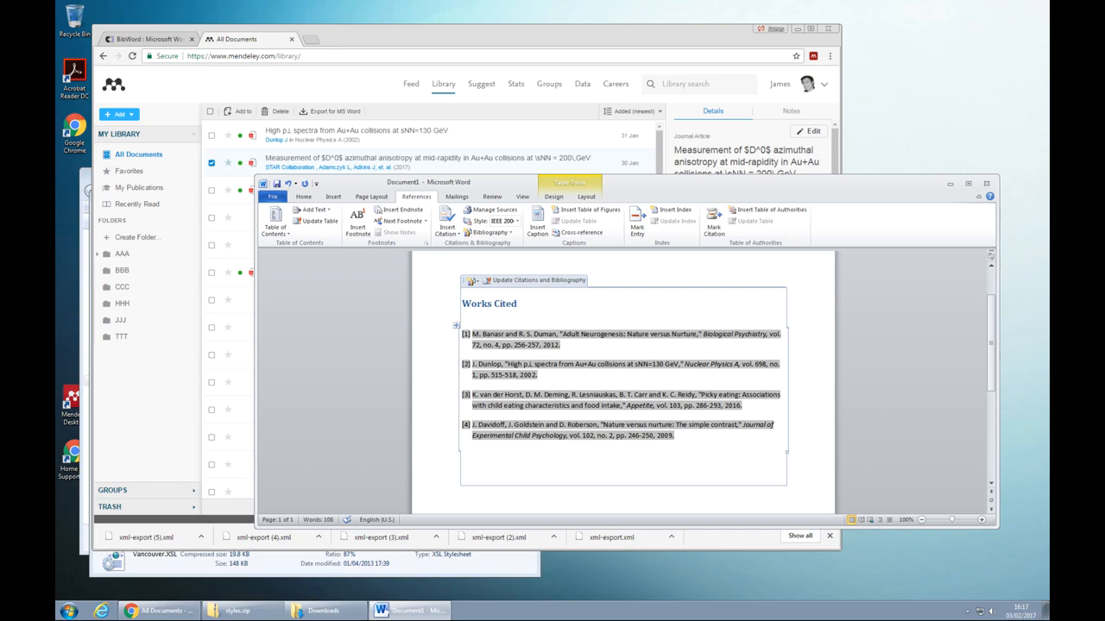
pyautogui.doubleClick(436, 415)
pyautogui.scroll(1, 437, 419)
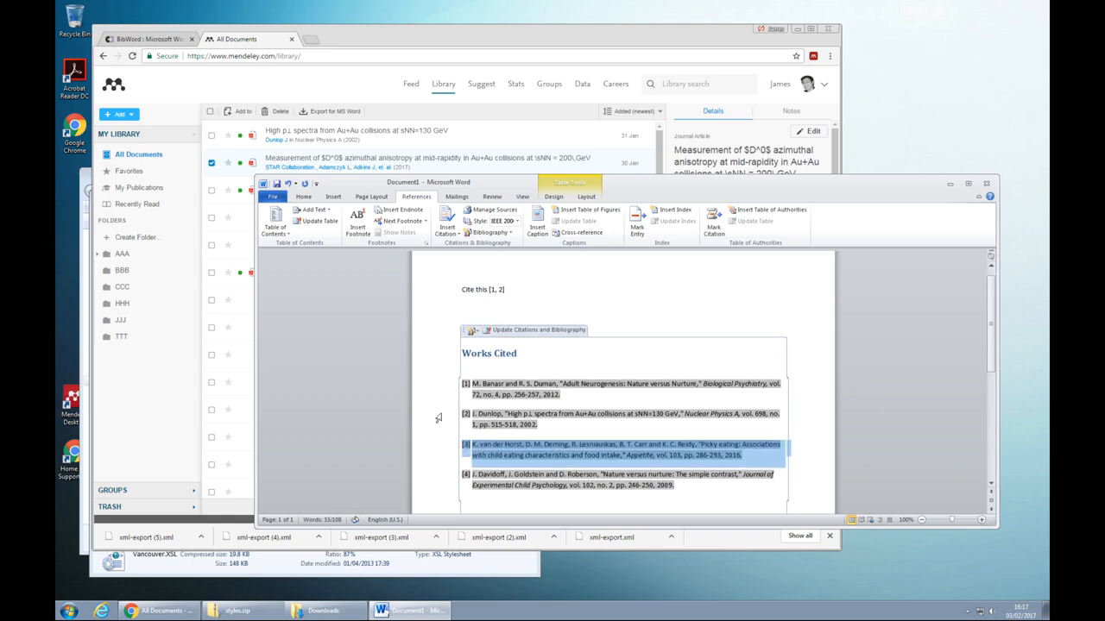
# Step: Add two blank lines after the "Cite this" citation and remove them
pyautogui.click(539, 290)
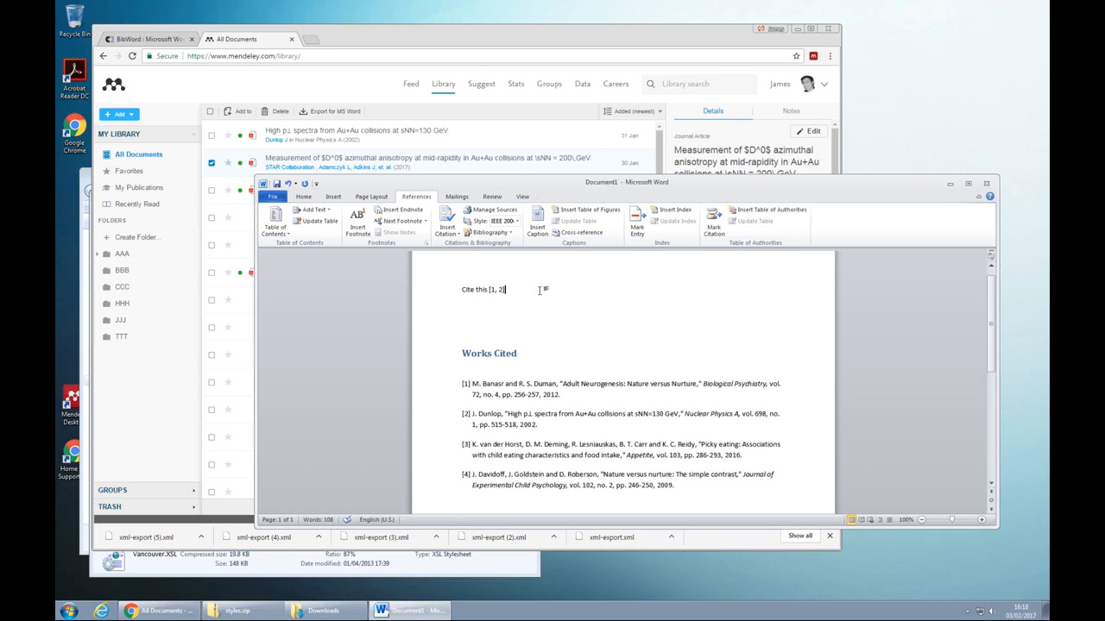
pyautogui.press('Return')
pyautogui.press('Return')
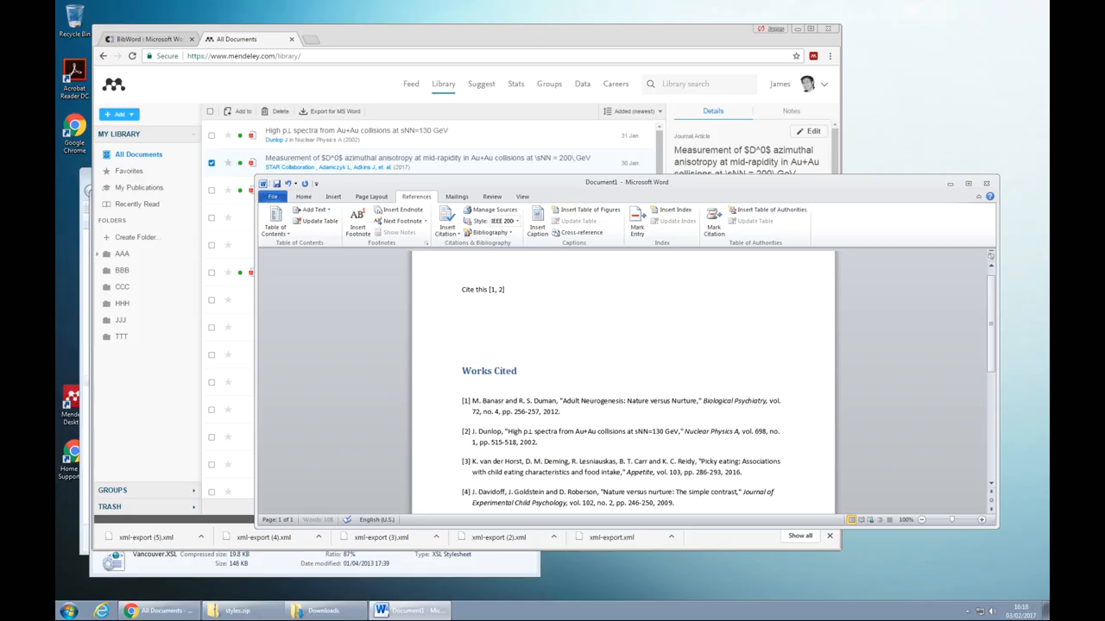
pyautogui.press('BackSpace')
pyautogui.press('BackSpace')
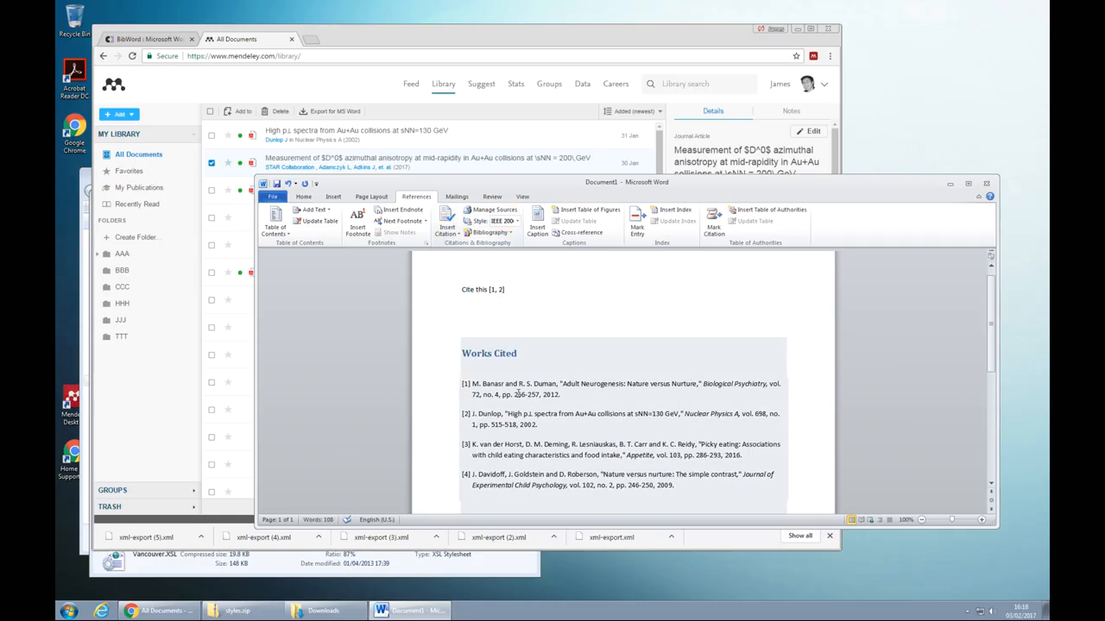
# Step: Switch to the Mendeley library, look through the document list, and return to the Word document
pyautogui.click(401, 113)
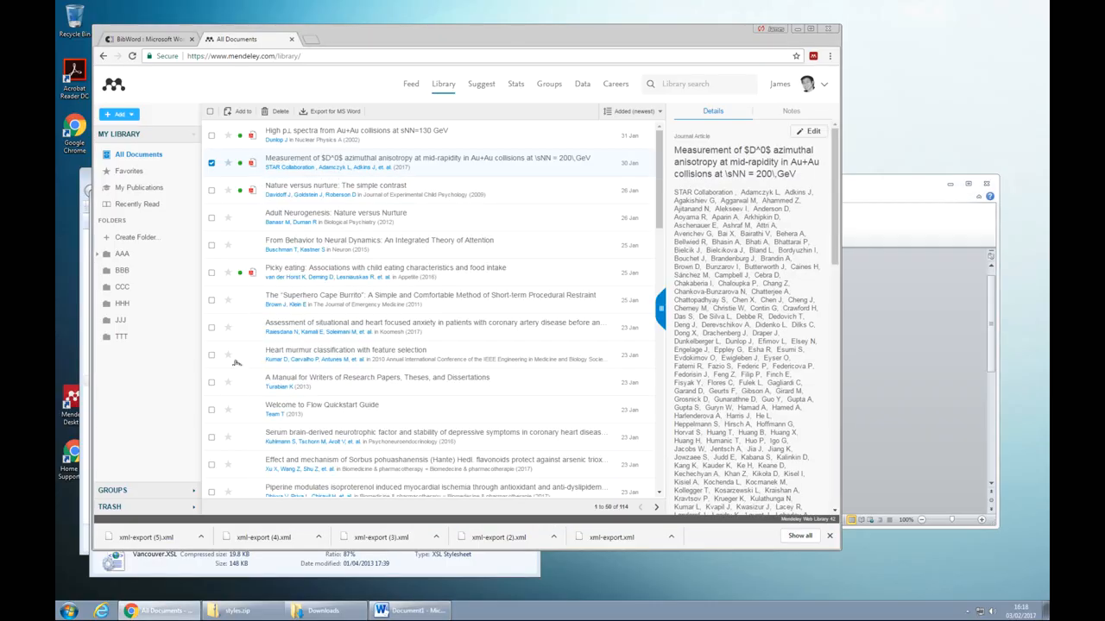
pyautogui.scroll(-10, 311, 314)
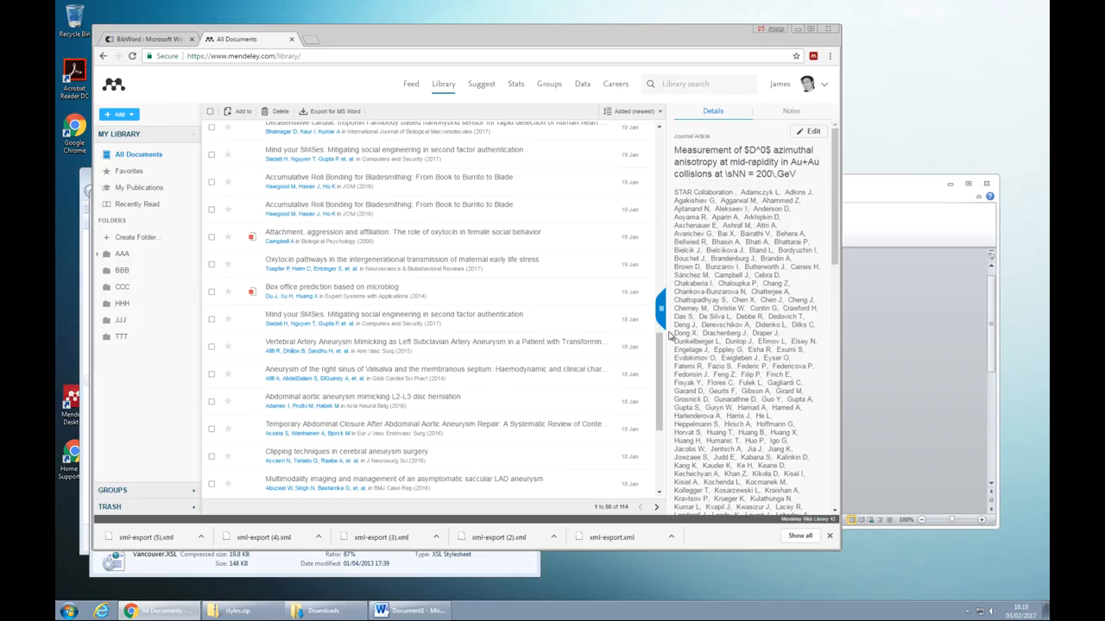
pyautogui.click(907, 348)
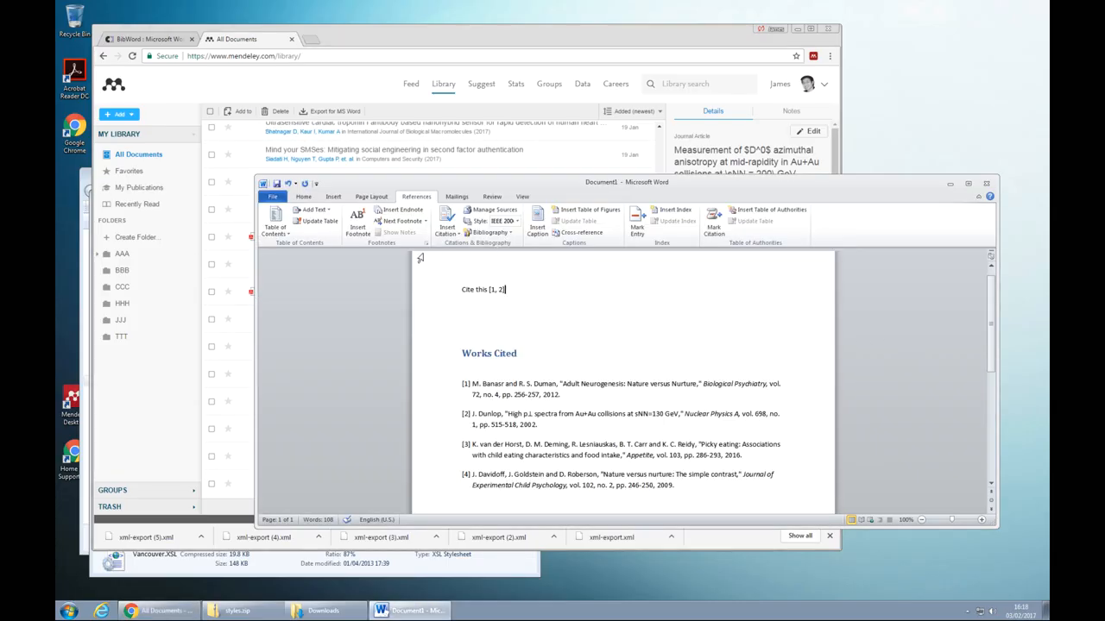